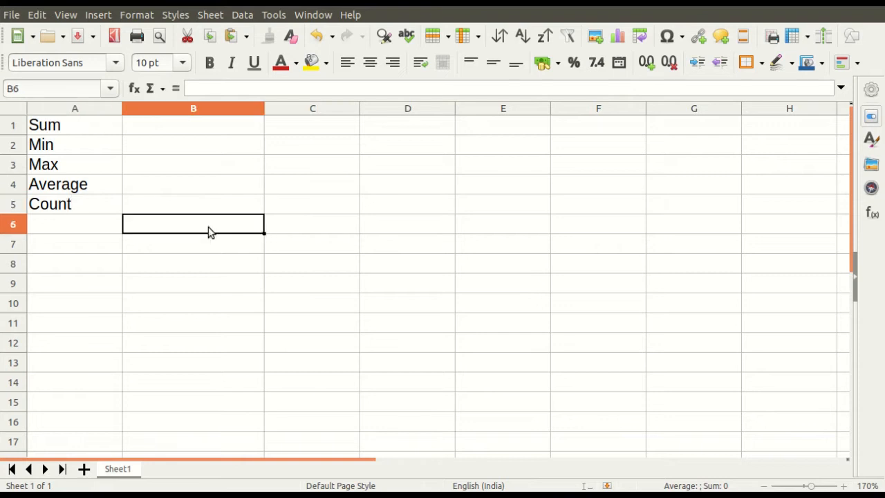
Clear the Sum, Min, Max, Average and Count labels from cells A1:A5
{"action": "left_click_drag", "start_coordinate": [60, 130], "coordinate": [77, 207]}
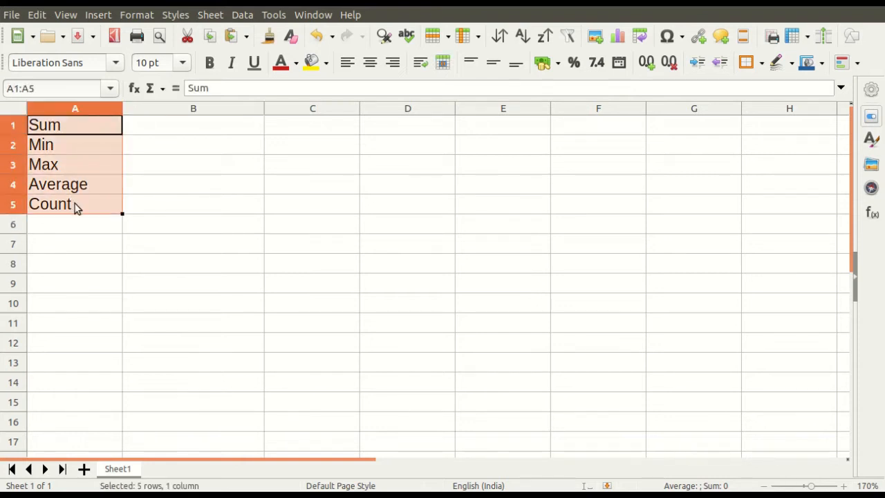
{"action": "key", "text": "Delete"}
{"action": "left_click", "coordinate": [142, 145]}
{"action": "left_click", "coordinate": [107, 132]}
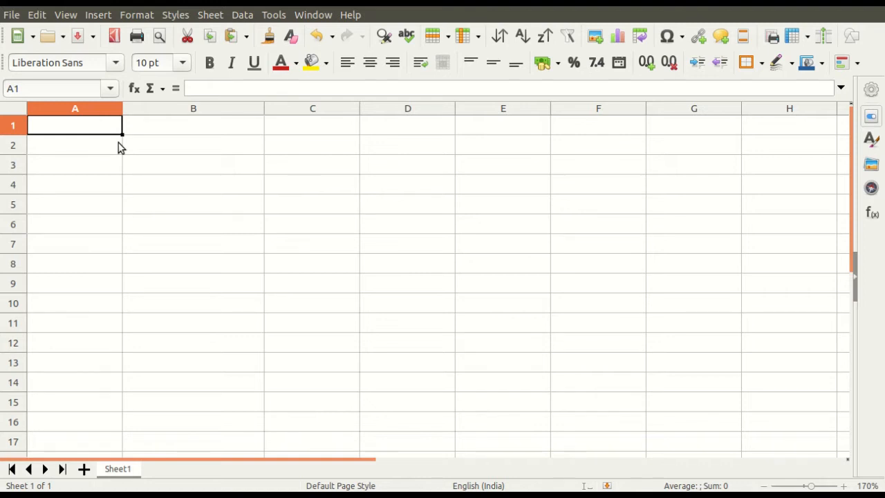
{"action": "type", "text": "Mar"}
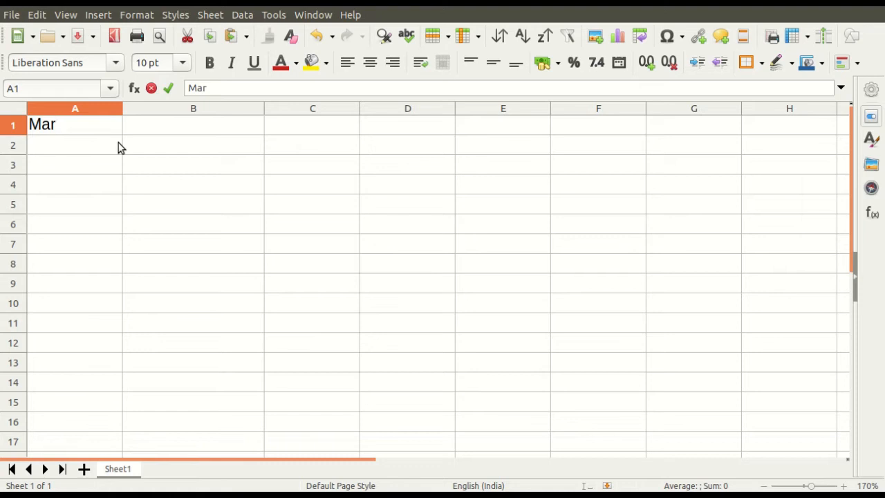
{"action": "type", "text": "k I"}
{"action": "key", "text": "BackSpace"}
{"action": "type", "text": "IIs"}
{"action": "key", "text": "Return"}
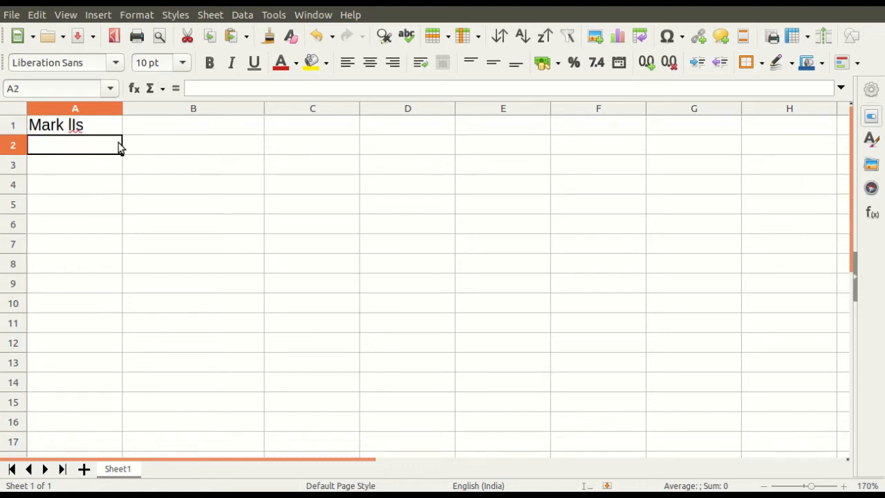
{"action": "left_click", "coordinate": [98, 128]}
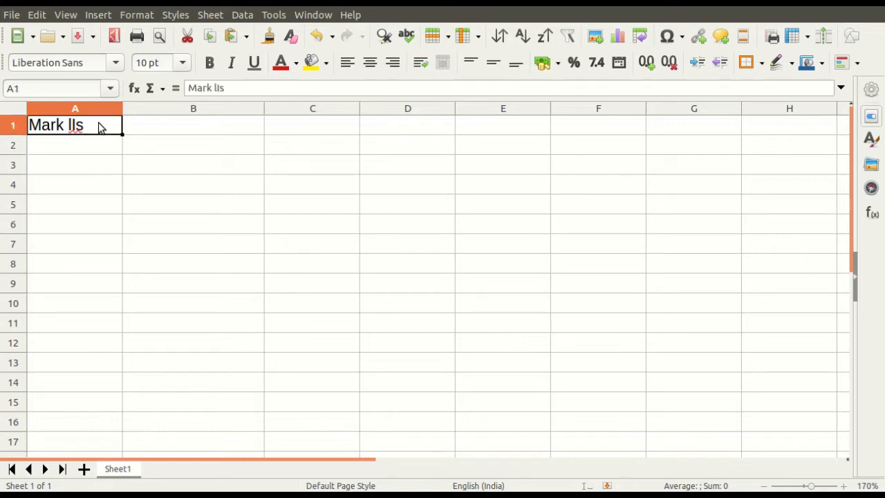
{"action": "key", "text": "Delete"}
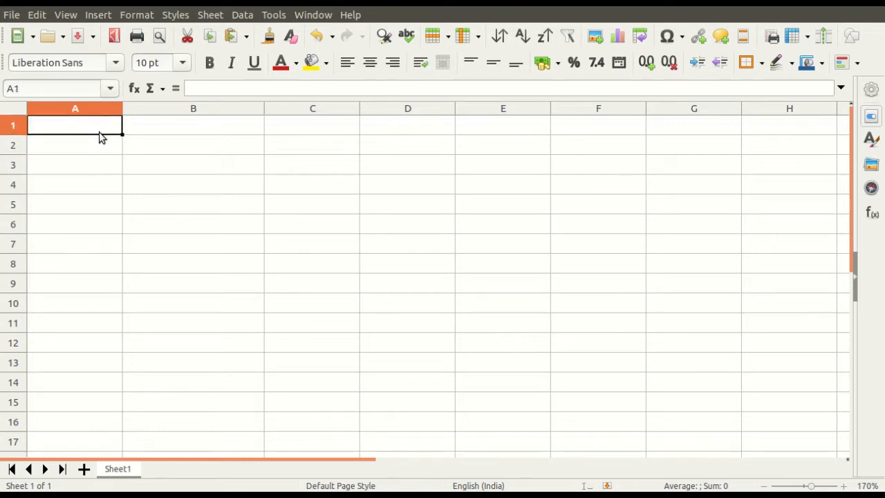
Enter the title "Mark List" in cell A1
{"action": "type", "text": "Mark Lis"}
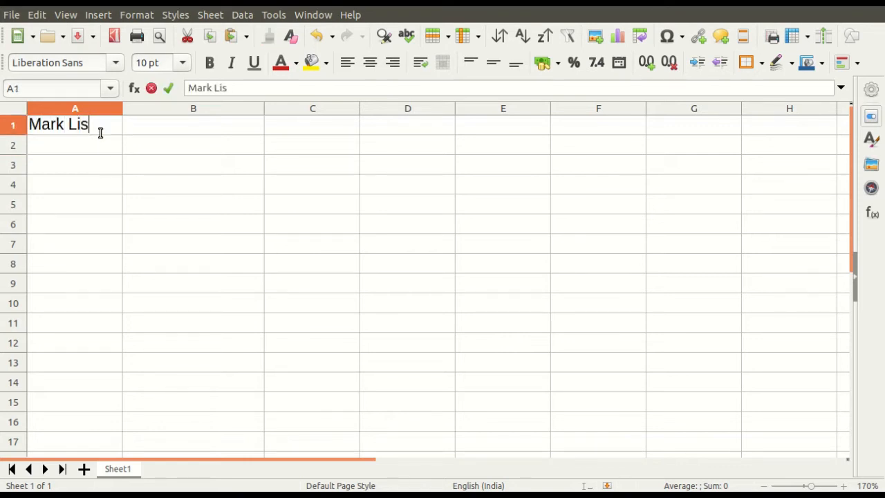
{"action": "type", "text": "t"}
{"action": "key", "text": "Return"}
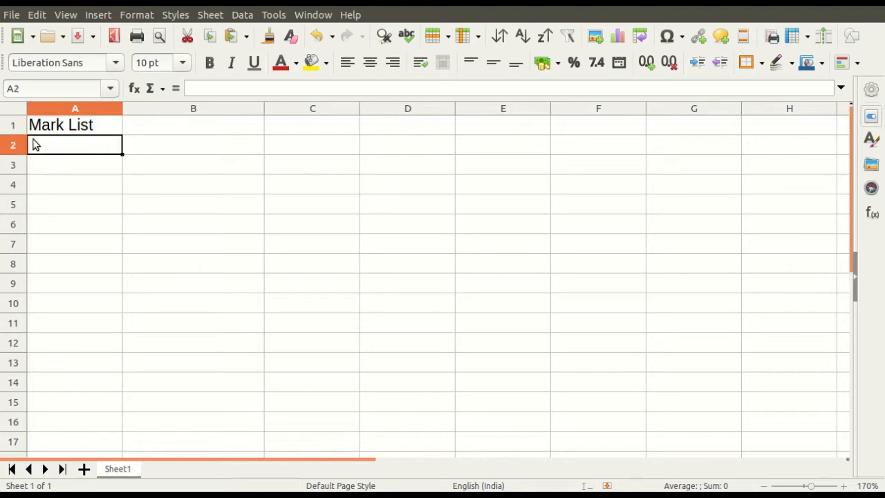
Merge cells A1:B1 and centre the Mark List title horizontally across them
{"action": "left_click_drag", "start_coordinate": [114, 126], "coordinate": [139, 126]}
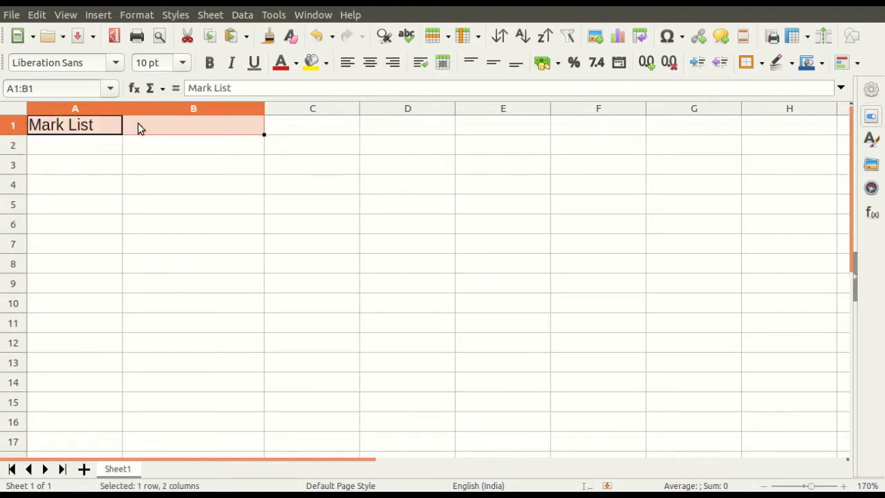
{"action": "left_click", "coordinate": [286, 301]}
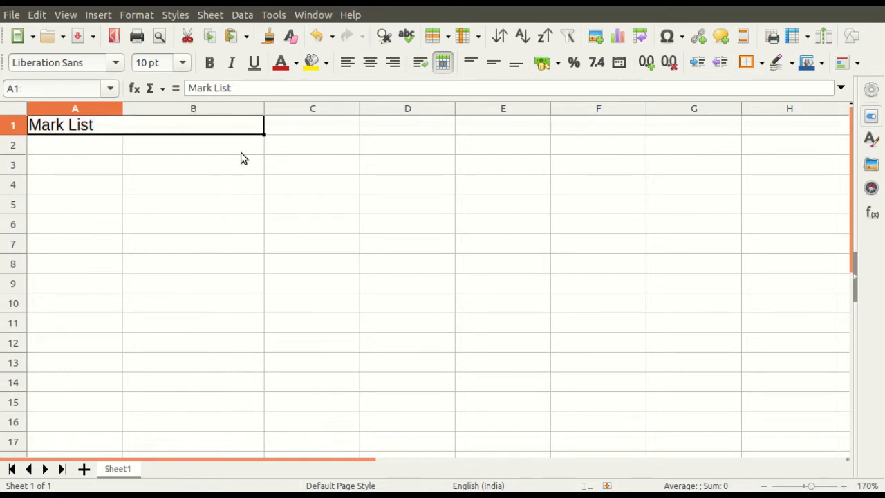
{"action": "left_click", "coordinate": [370, 62]}
{"action": "left_click", "coordinate": [170, 199]}
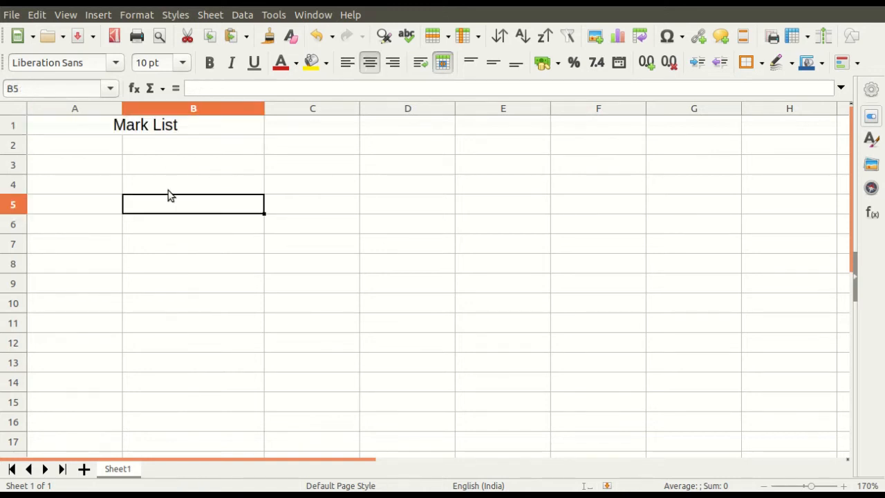
Enter the column heading "Subjects" in cell A2
{"action": "left_click", "coordinate": [89, 151]}
{"action": "type", "text": "Subj"}
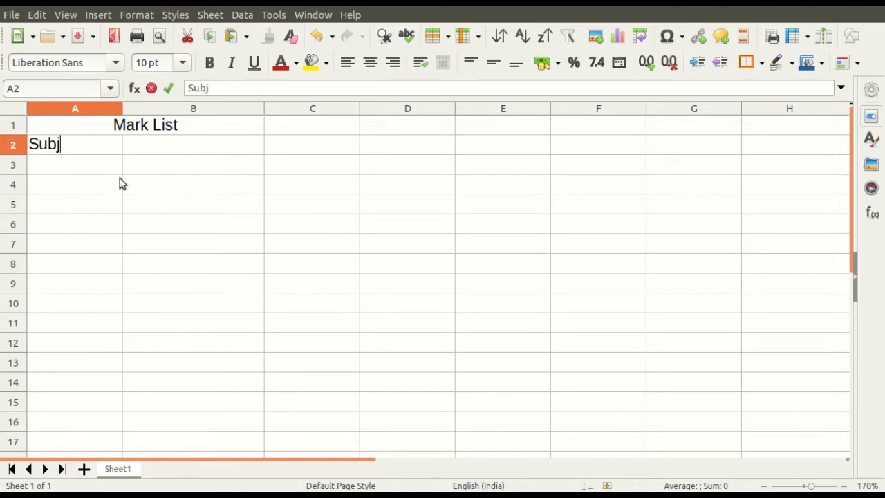
{"action": "type", "text": "ects"}
{"action": "key", "text": "Tab"}
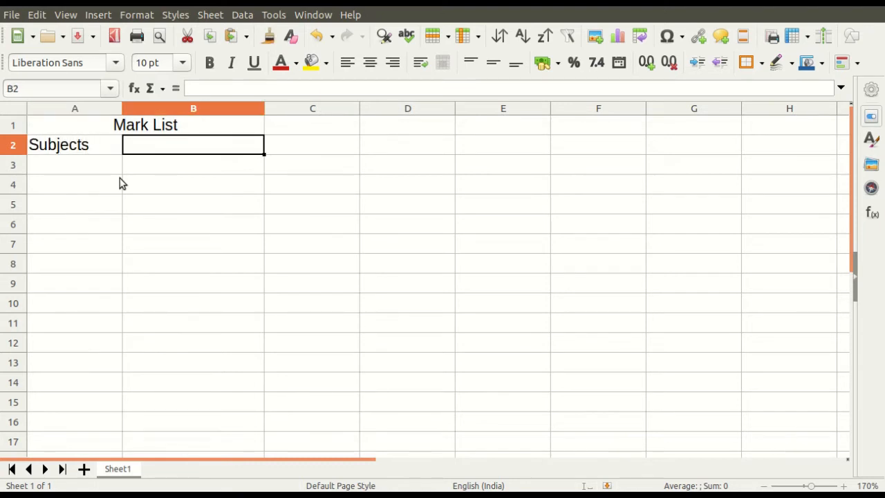
Enter the column heading "Marks Out of 100" in cell B2, leaving B3 empty
{"action": "type", "text": "Makrs"}
{"action": "key", "text": "BackSpace"}
{"action": "key", "text": "BackSpace"}
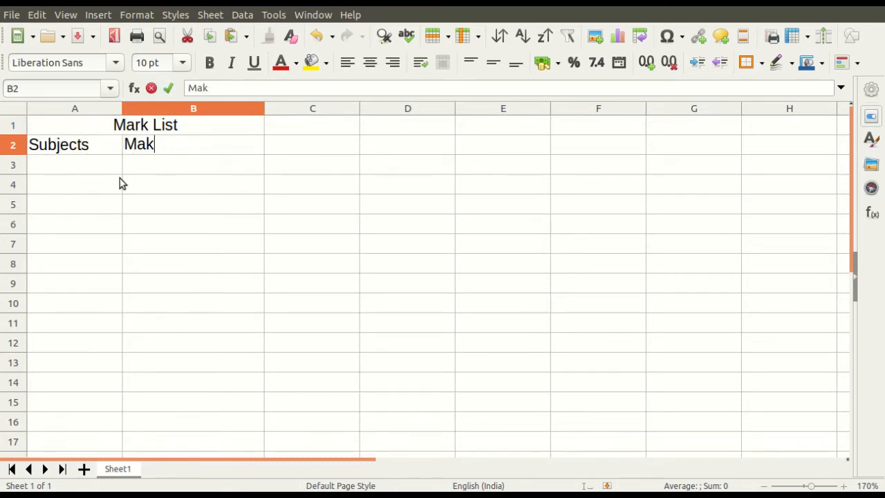
{"action": "key", "text": "BackSpace"}
{"action": "type", "text": "rks O"}
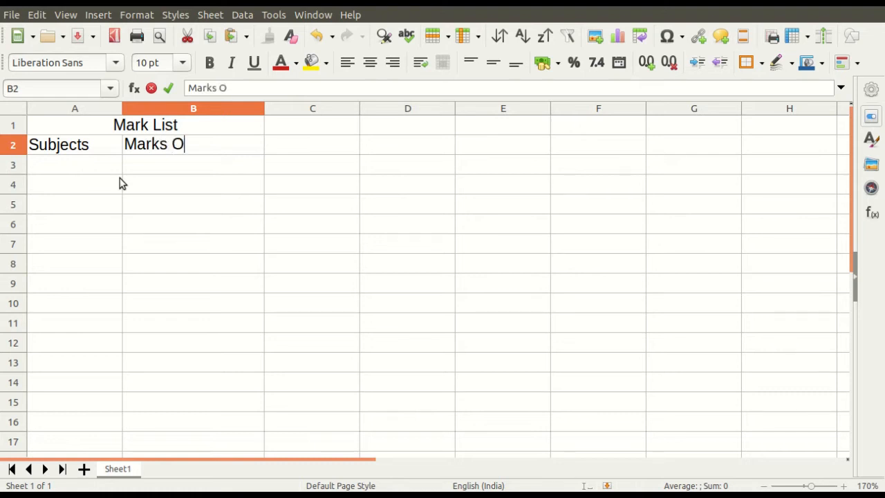
{"action": "type", "text": "ut of 10"}
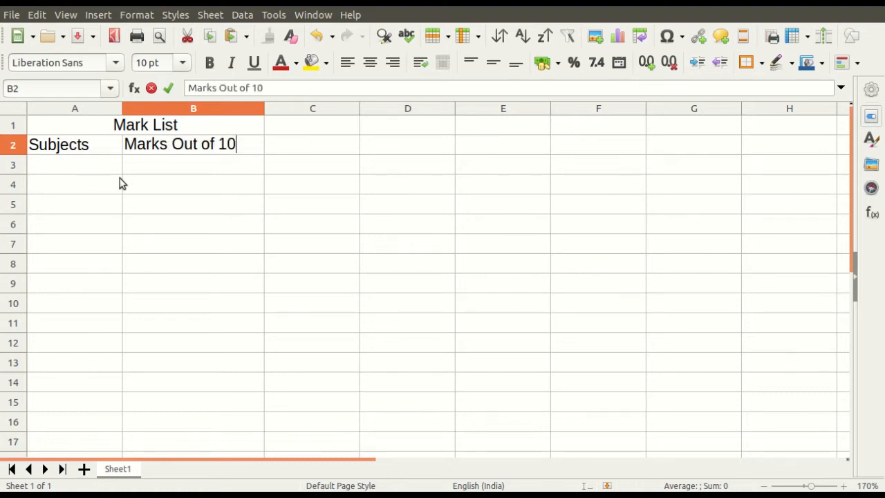
{"action": "type", "text": "0"}
{"action": "key", "text": "Return"}
{"action": "type", "text": "'"}
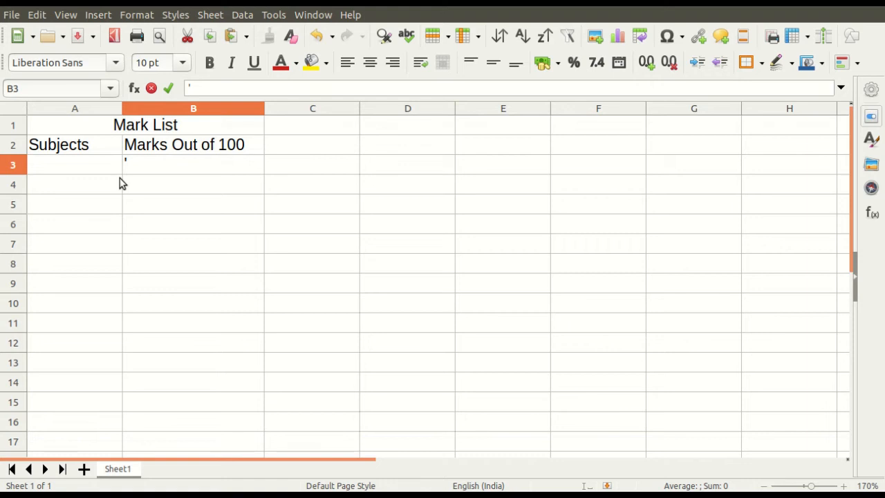
{"action": "key", "text": "BackSpace"}
List the subjects English, Spanish and French in cells A3 to A5
{"action": "left_click", "coordinate": [72, 177]}
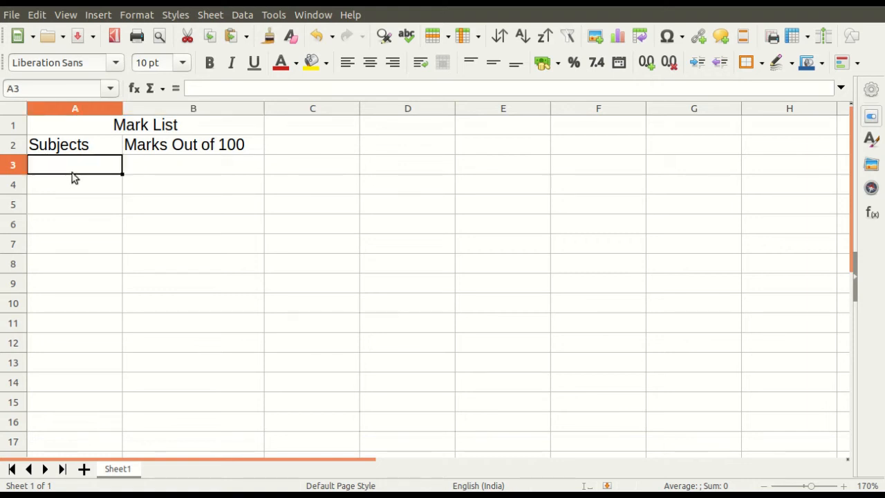
{"action": "type", "text": "English"}
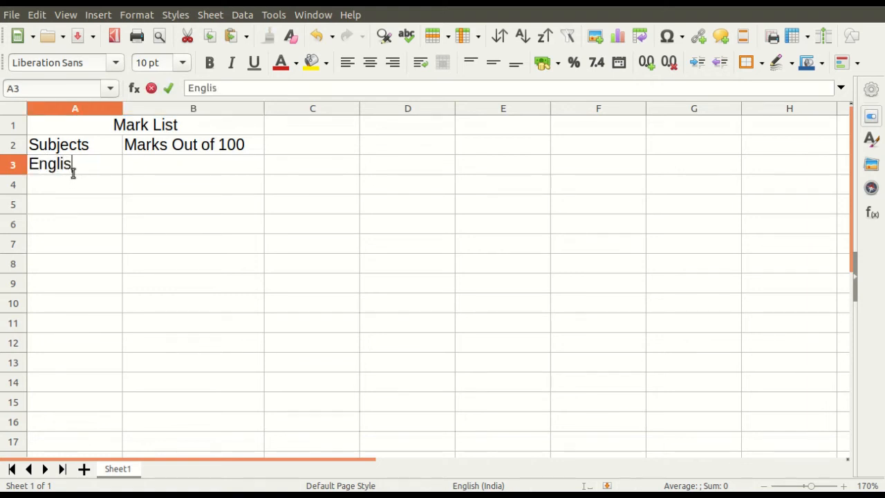
{"action": "key", "text": "Return"}
{"action": "type", "text": "Spanish"}
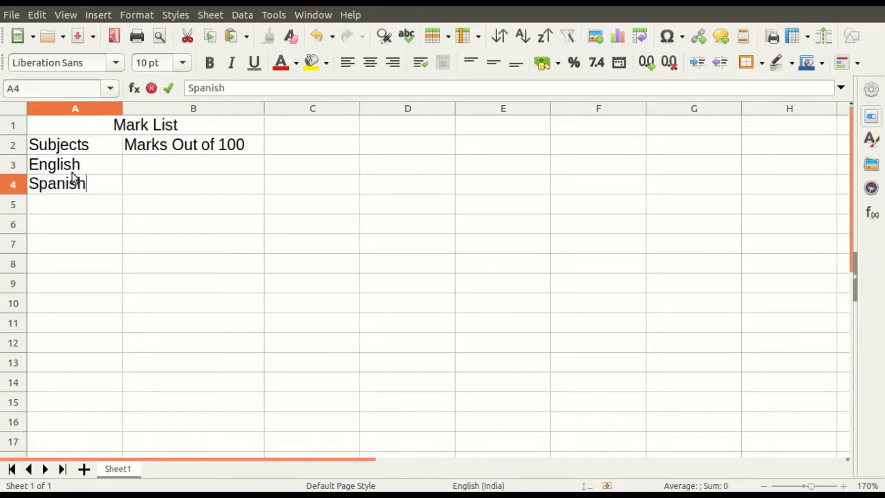
{"action": "key", "text": "Return"}
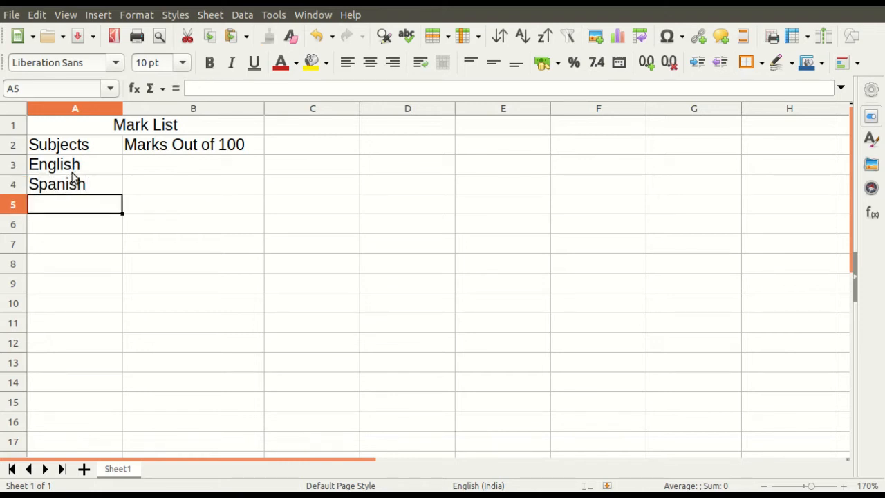
{"action": "type", "text": "Fres"}
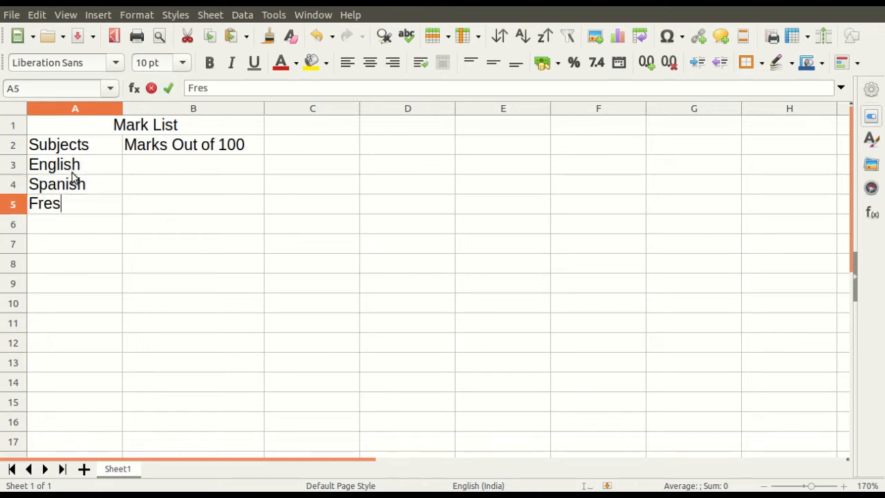
{"action": "type", "text": "nch"}
{"action": "key", "text": "BackSpace"}
{"action": "key", "text": "BackSpace"}
{"action": "key", "text": "BackSpace"}
{"action": "key", "text": "BackSpace"}
{"action": "type", "text": "nch"}
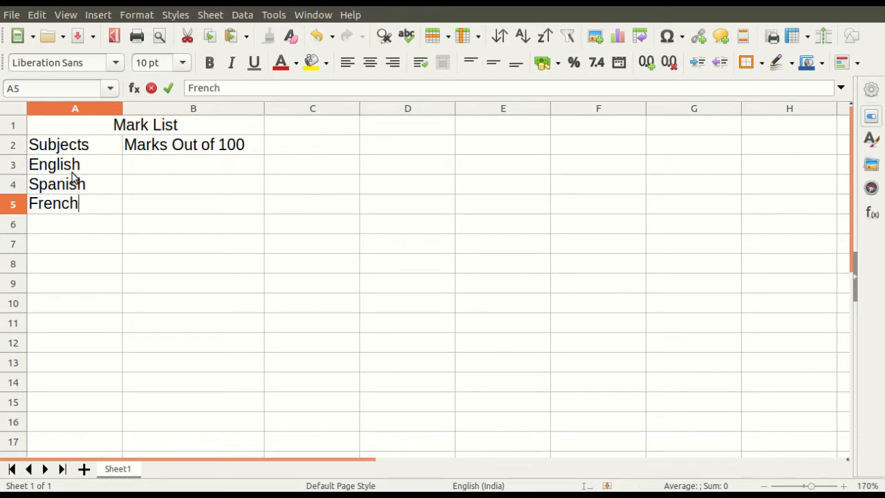
{"action": "key", "text": "Return"}
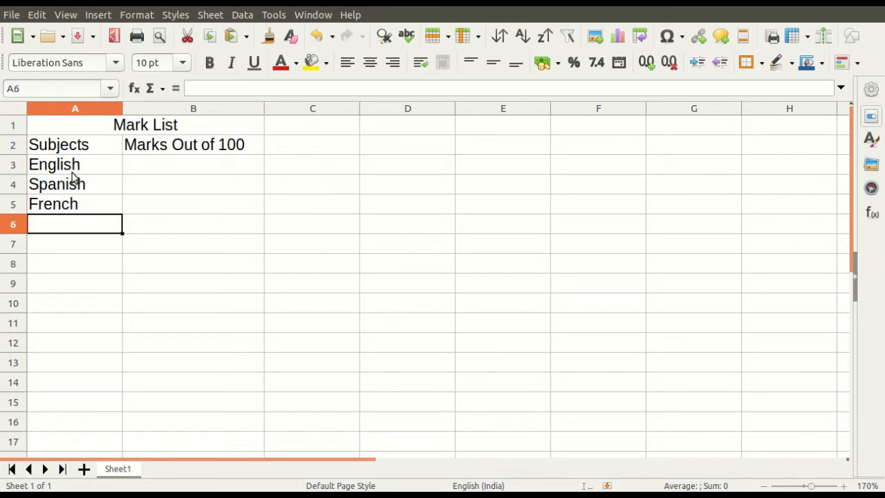
Add the subjects Science and Maths in cells A6 and A7
{"action": "type", "text": "S"}
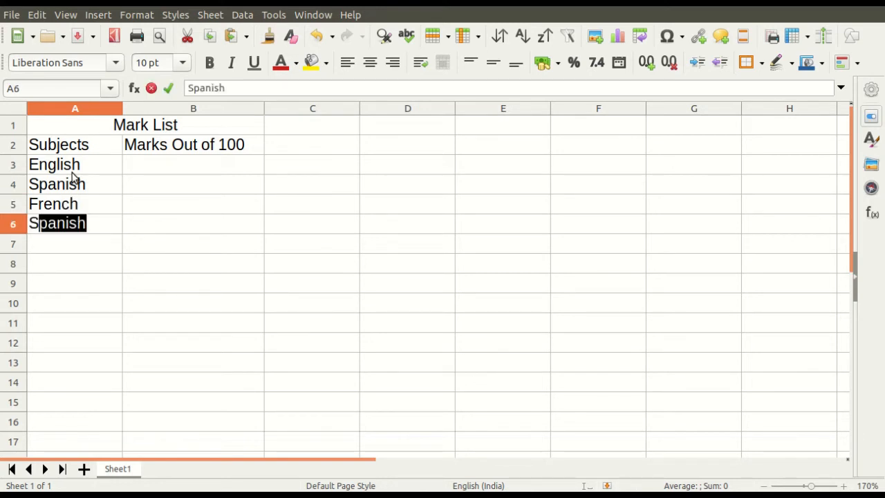
{"action": "type", "text": "cience"}
{"action": "key", "text": "Return"}
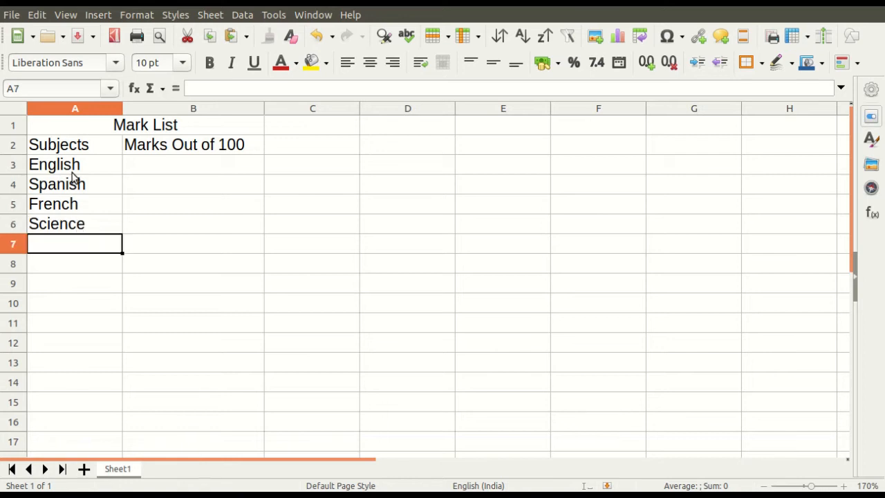
{"action": "type", "text": "Maths"}
{"action": "key", "text": "Return"}
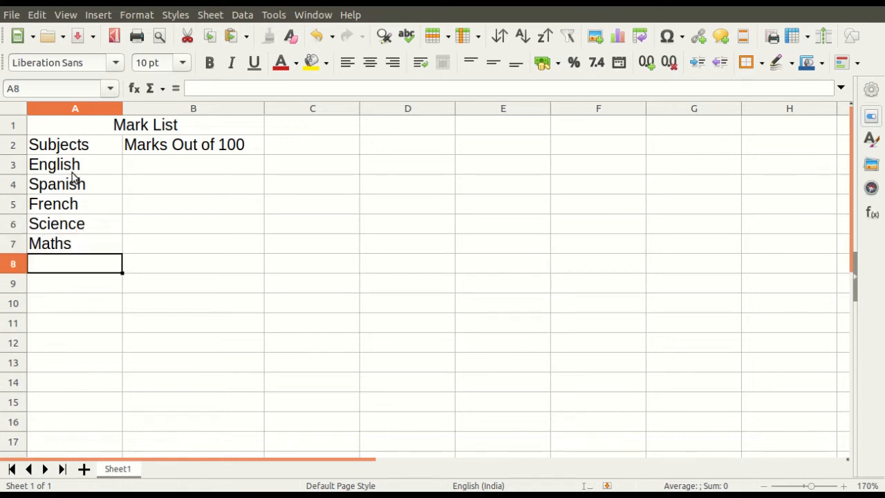
Enter "Social Studies" in cell A8 and widen column A to fit the text
{"action": "type", "text": "Sc"}
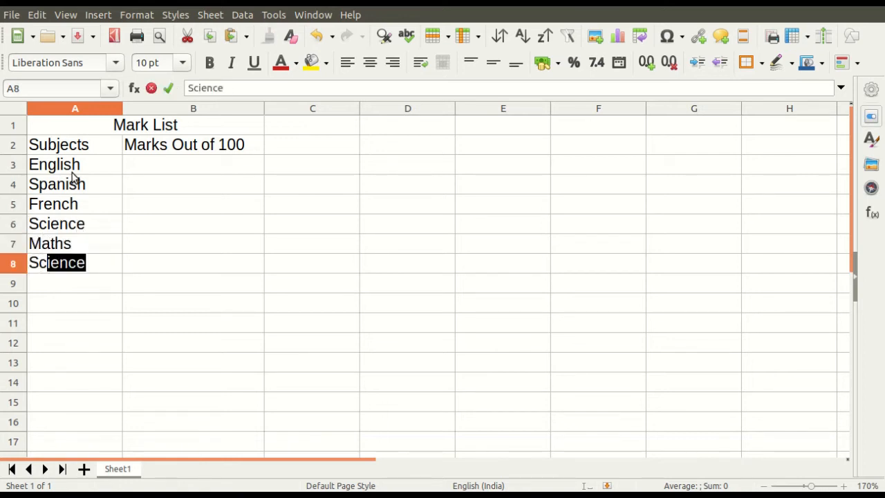
{"action": "key", "text": "BackSpace"}
{"action": "key", "text": "BackSpace"}
{"action": "type", "text": "o"}
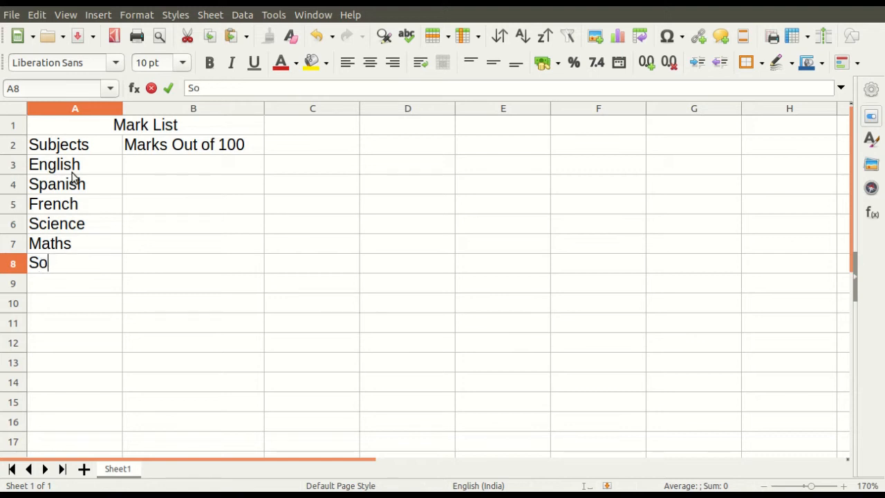
{"action": "type", "text": "cial s"}
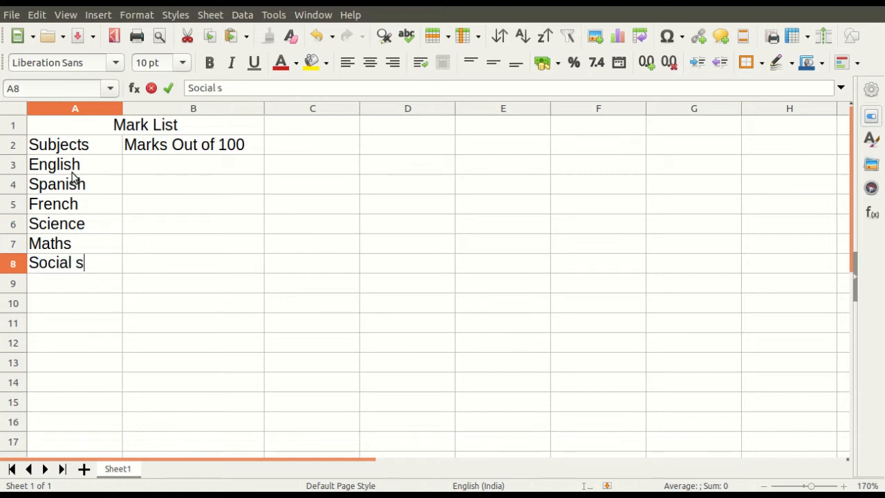
{"action": "key", "text": "BackSpace"}
{"action": "type", "text": "Studies"}
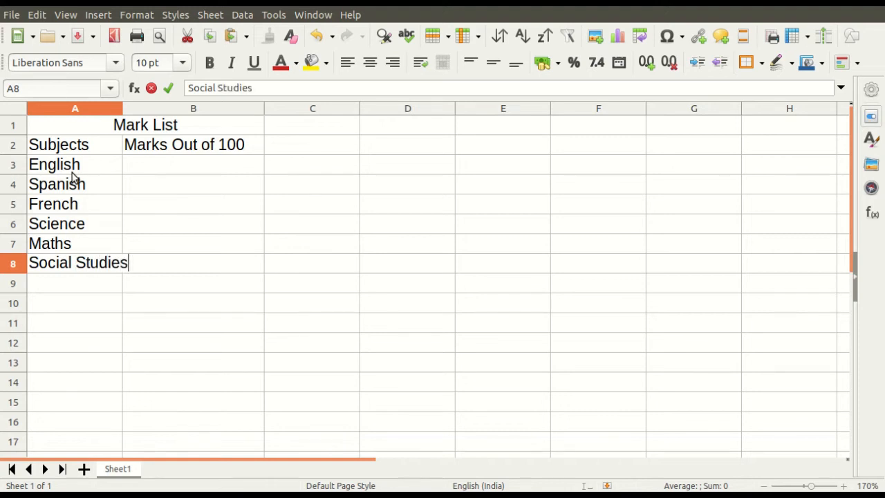
{"action": "key", "text": "Return"}
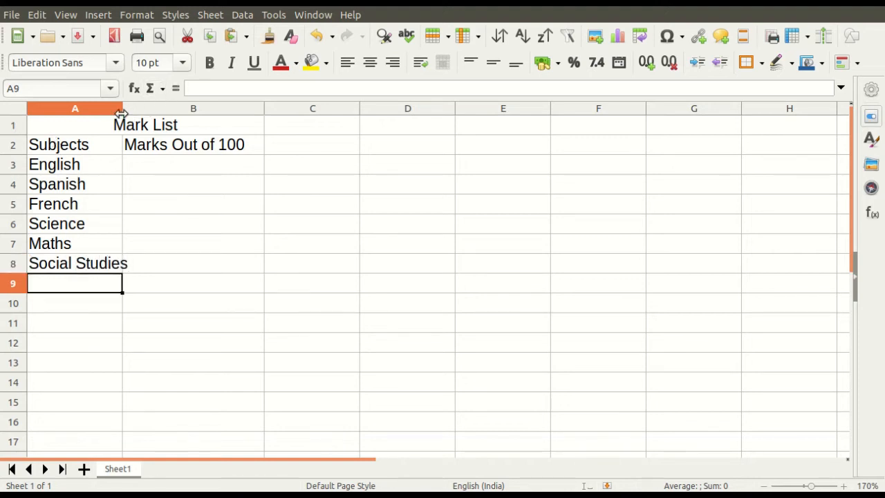
{"action": "left_click_drag", "start_coordinate": [123, 113], "coordinate": [133, 115]}
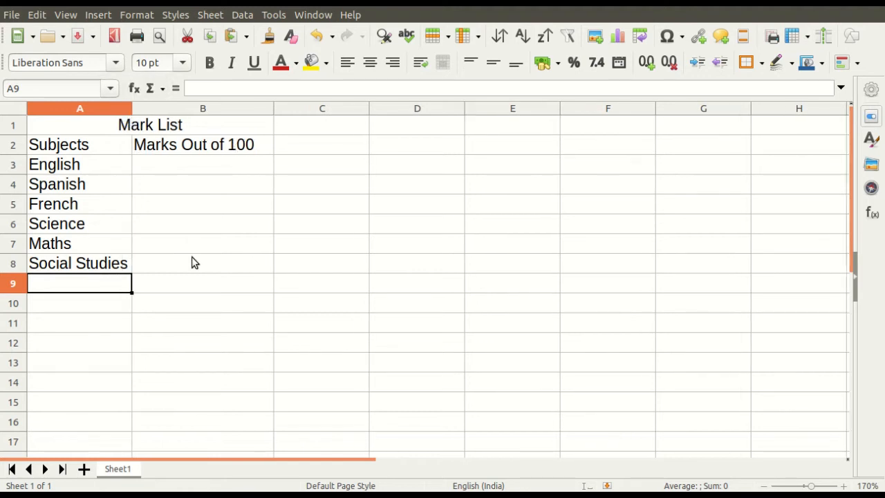
Make the Subjects and Marks Out of 100 headings in A2:B2 bold, then select cell B3
{"action": "left_click_drag", "start_coordinate": [52, 154], "coordinate": [196, 147]}
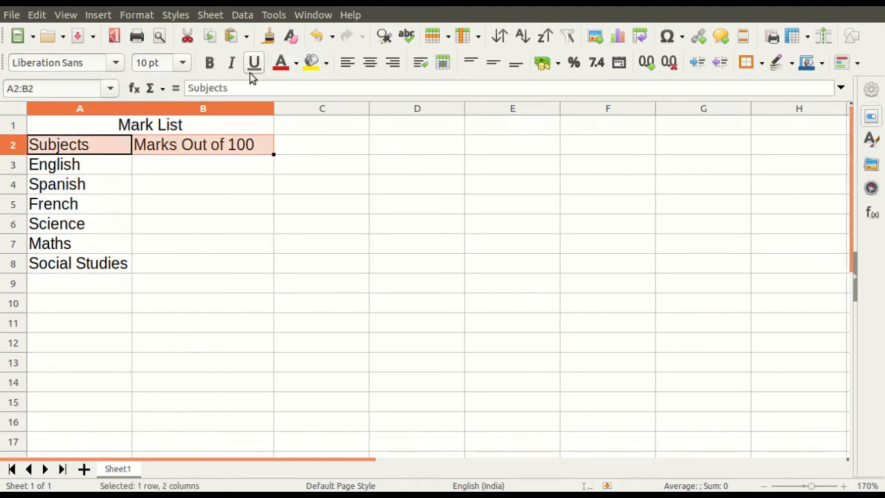
{"action": "left_click", "coordinate": [209, 63]}
{"action": "left_click_drag", "start_coordinate": [270, 229], "coordinate": [249, 243]}
{"action": "left_click", "coordinate": [152, 167]}
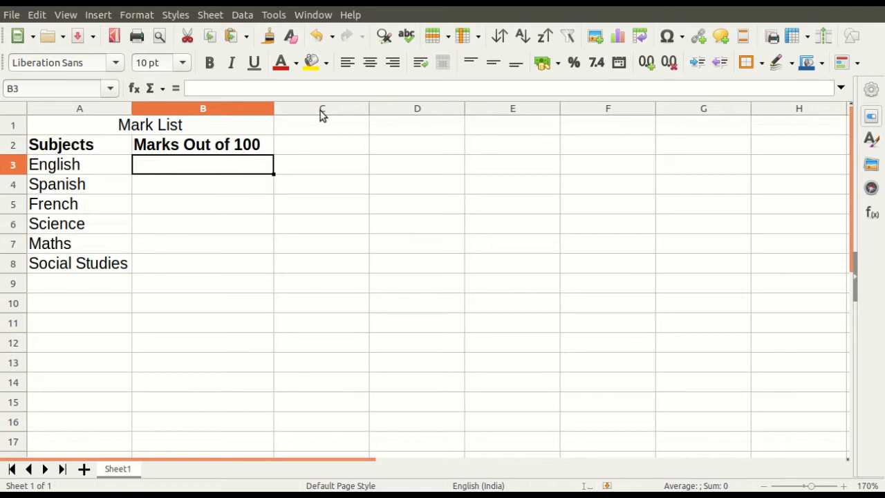
Enter the marks 89 for English, 78 for Spanish and 93 for French in cells B3 to B5
{"action": "type", "text": "89"}
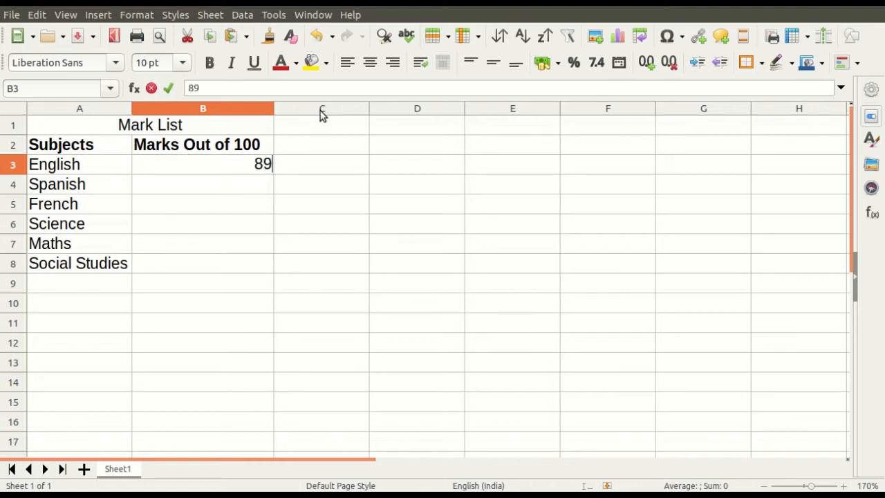
{"action": "key", "text": "Return"}
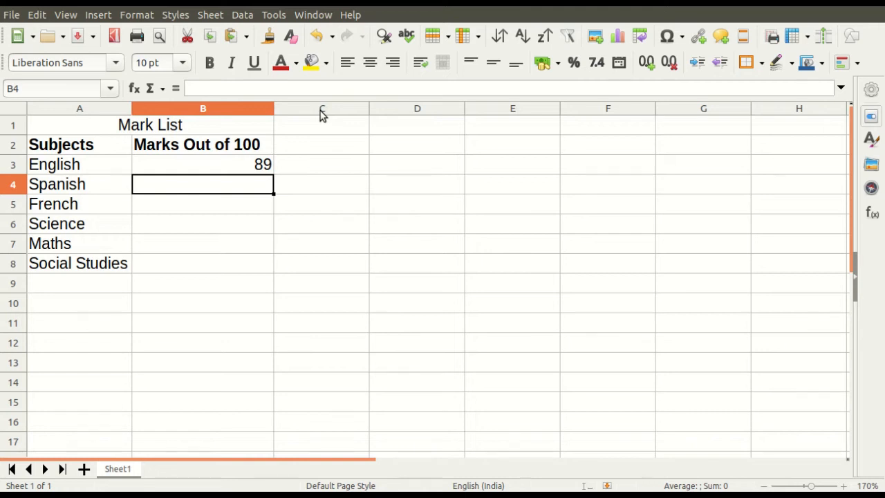
{"action": "type", "text": "78"}
{"action": "key", "text": "Return"}
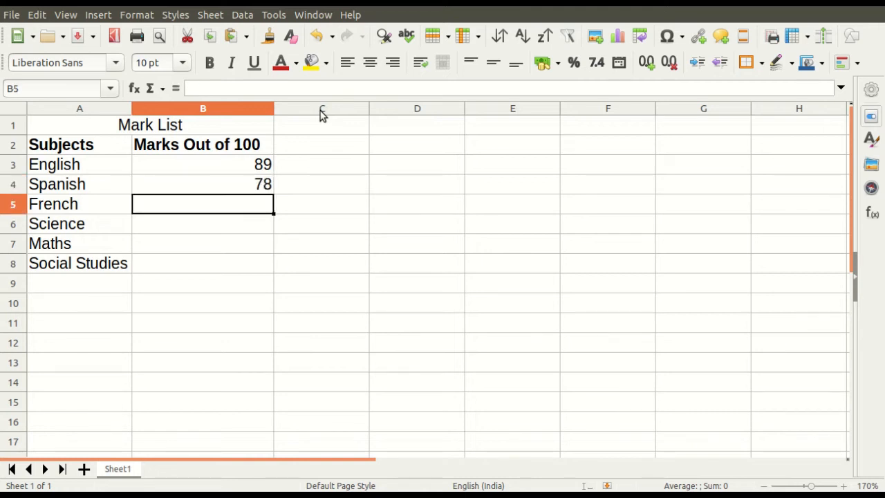
{"action": "type", "text": "98"}
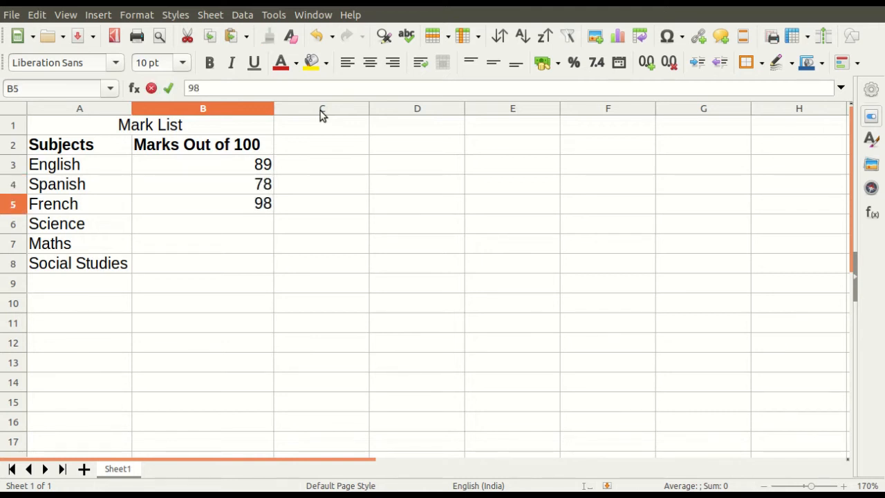
{"action": "key", "text": "BackSpace"}
{"action": "type", "text": "3"}
{"action": "key", "text": "Return"}
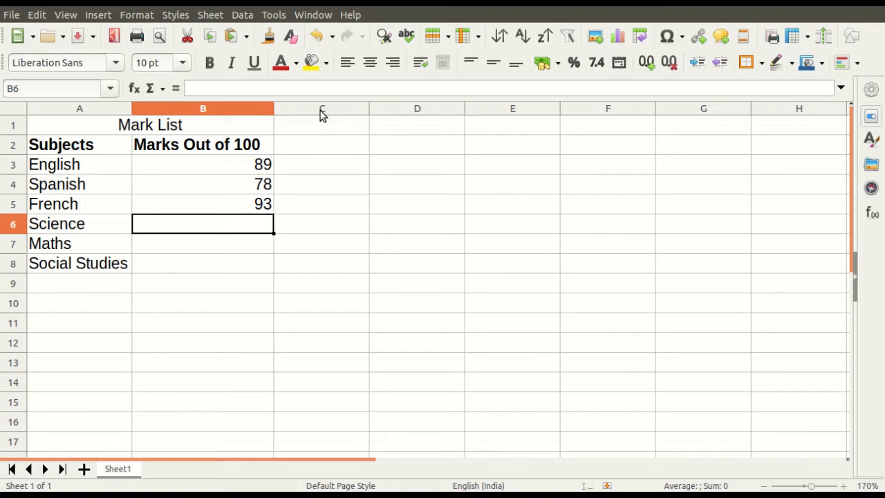
Enter the marks 80 for Science, 88 for Maths and 79 for Social Studies in cells B6 to B8
{"action": "type", "text": "80"}
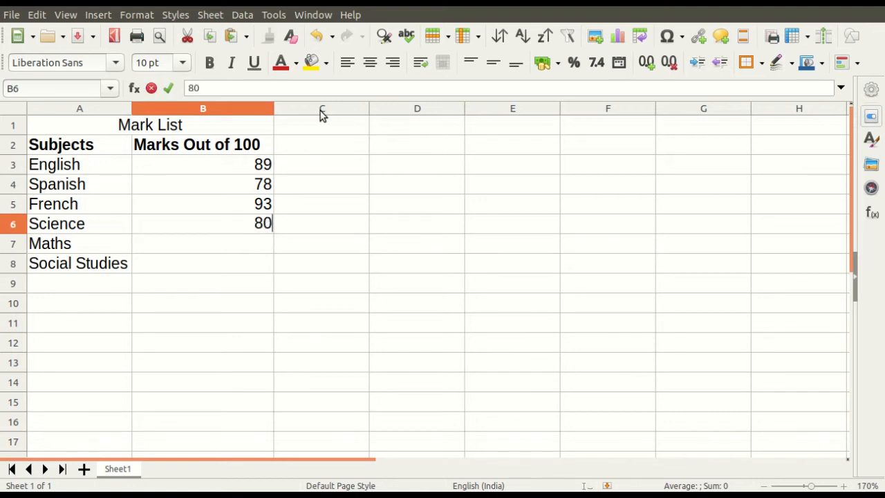
{"action": "key", "text": "Return"}
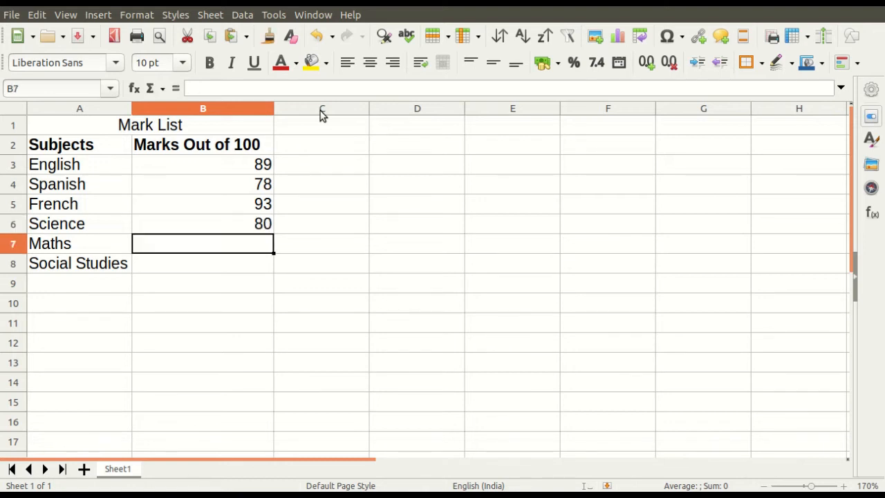
{"action": "type", "text": "88"}
{"action": "key", "text": "Return"}
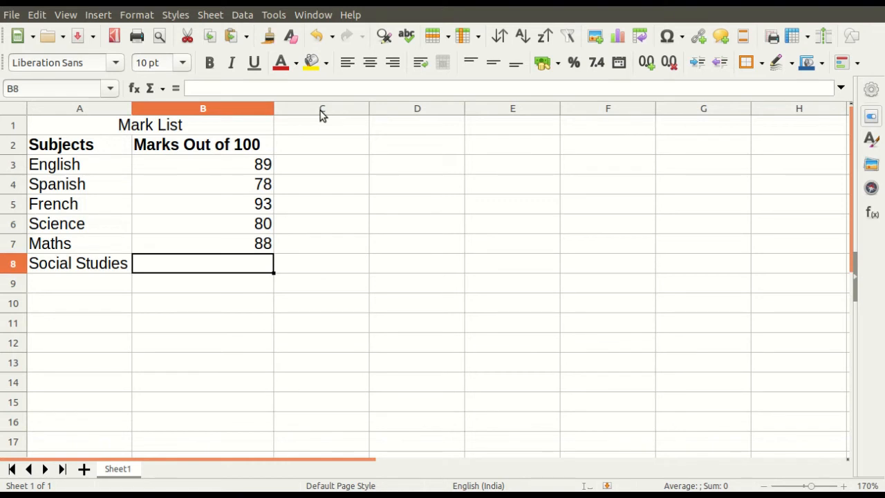
{"action": "type", "text": "79"}
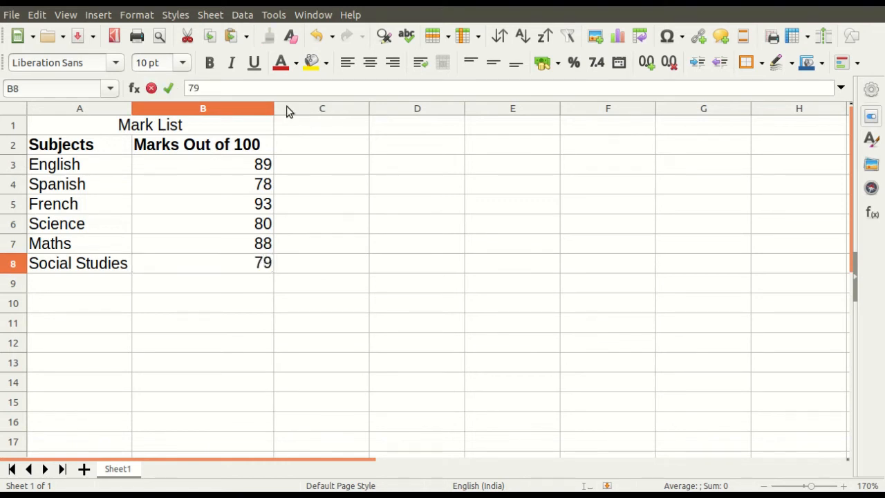
{"action": "left_click", "coordinate": [115, 298]}
{"action": "left_click_drag", "start_coordinate": [89, 285], "coordinate": [241, 288]}
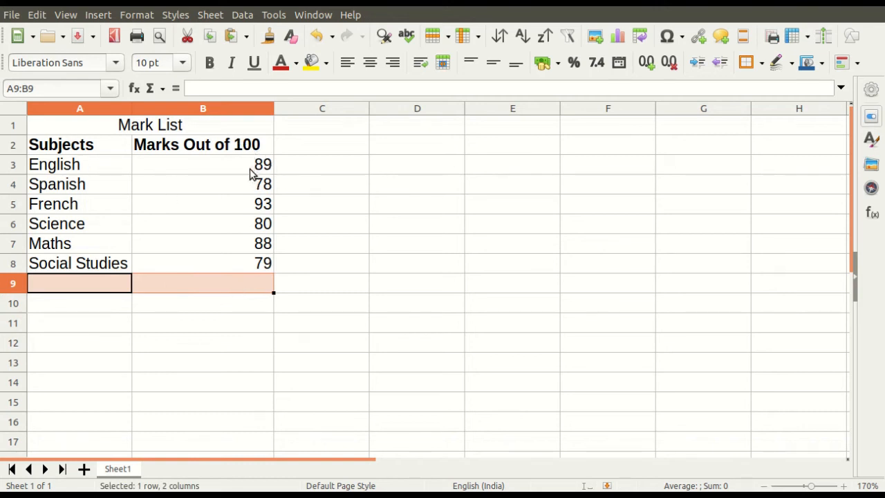
Center the marks in B3:B8 horizontally and narrow column B to fit its Marks Out of 100 heading
{"action": "left_click_drag", "start_coordinate": [245, 166], "coordinate": [247, 263]}
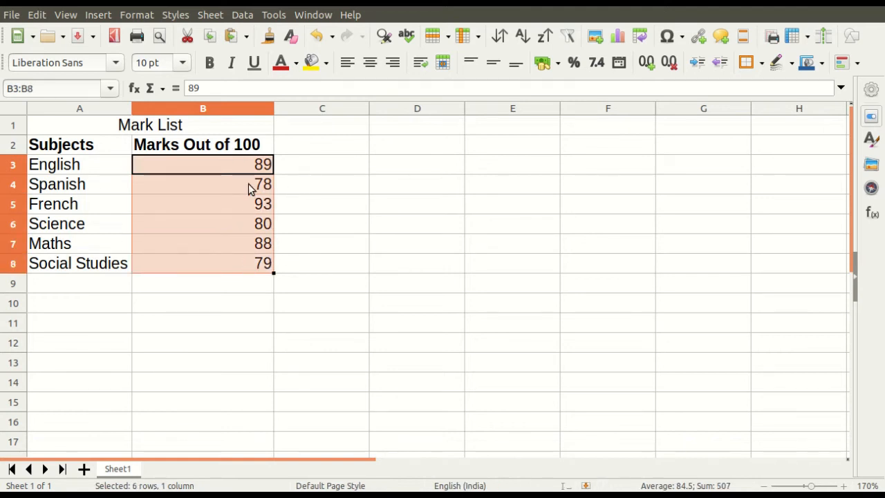
{"action": "left_click", "coordinate": [372, 64]}
{"action": "left_click", "coordinate": [285, 246]}
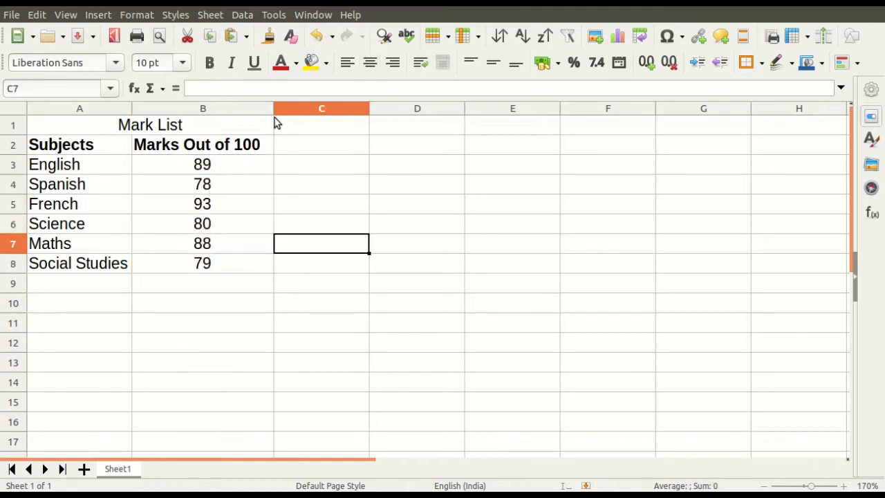
{"action": "left_click_drag", "start_coordinate": [274, 108], "coordinate": [263, 107]}
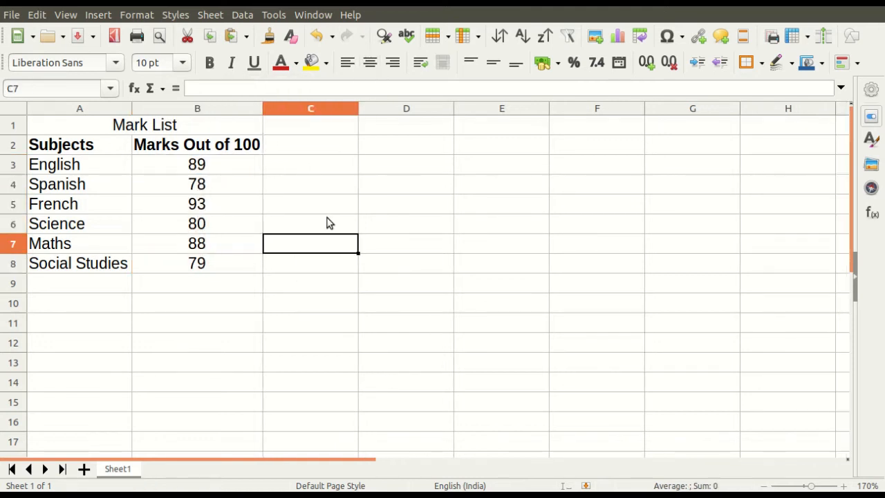
Enter the label "Total" in cell A10, leaving row 9 blank, and select cell B10
{"action": "left_click", "coordinate": [87, 308]}
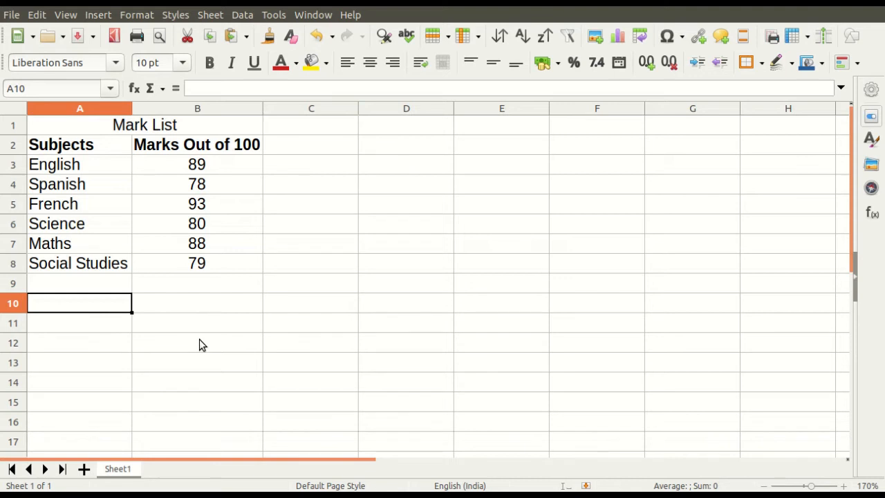
{"action": "type", "text": "T"}
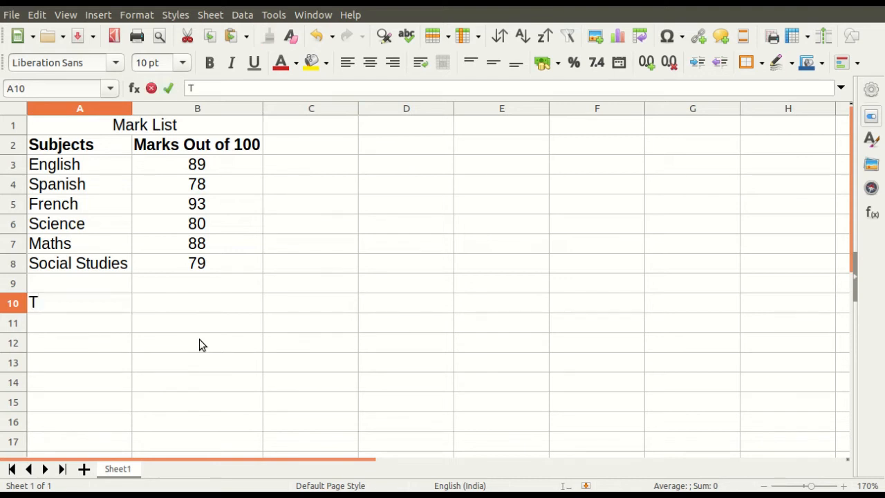
{"action": "type", "text": "otal"}
{"action": "left_click", "coordinate": [180, 309]}
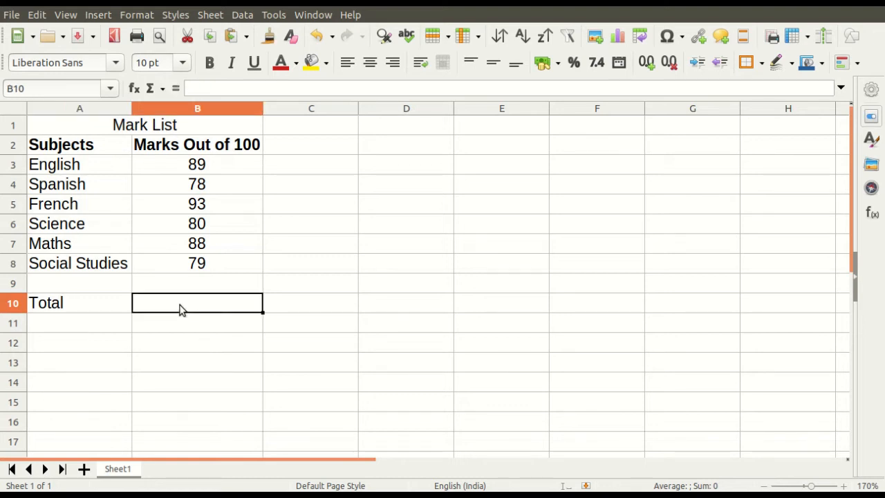
{"action": "type", "text": "=sum"}
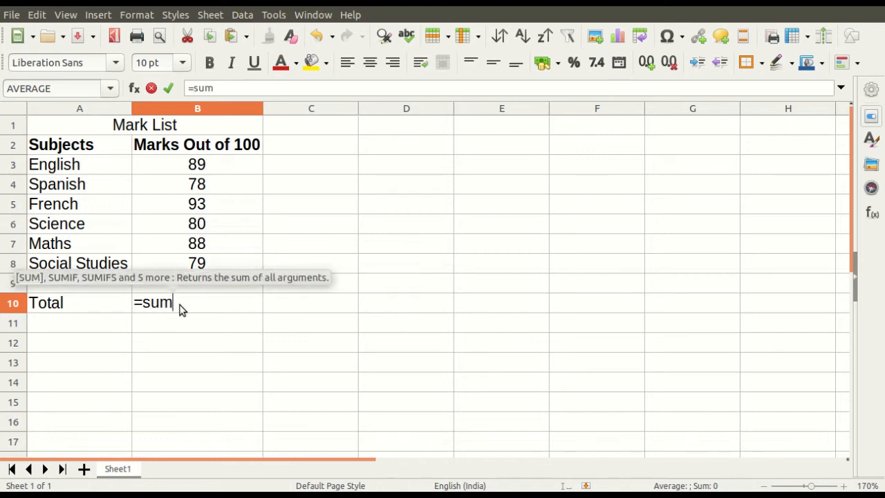
{"action": "key", "text": "BackSpace"}
{"action": "key", "text": "BackSpace"}
{"action": "key", "text": "BackSpace"}
{"action": "key", "text": "BackSpace"}
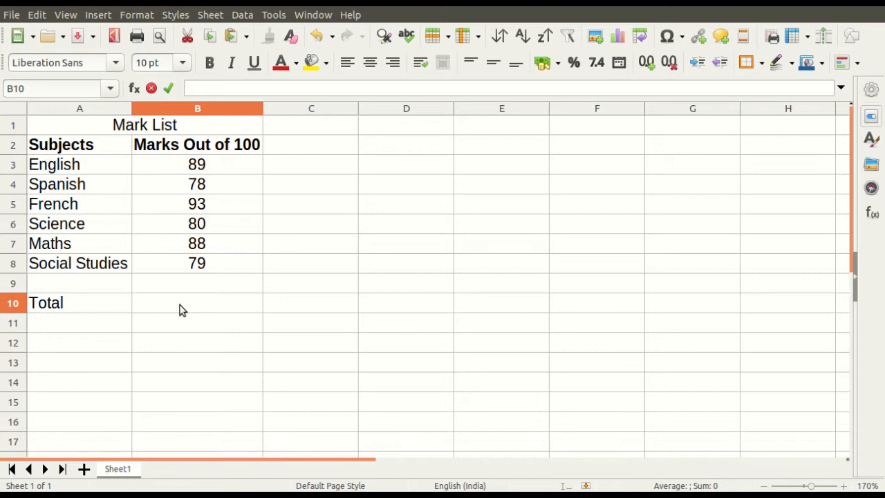
Total the six subject marks in cell B10 with the formula =SUM(B3:B8)
{"action": "type", "text": "="}
{"action": "type", "text": "sum"}
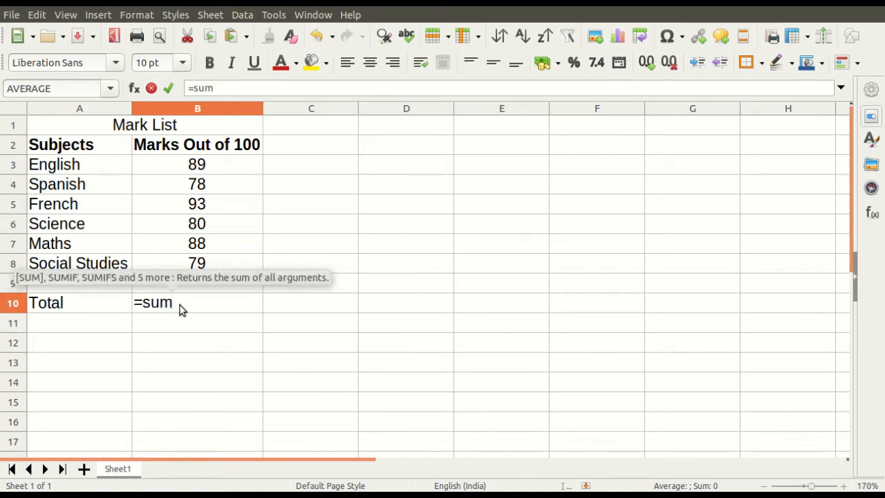
{"action": "type", "text": "("}
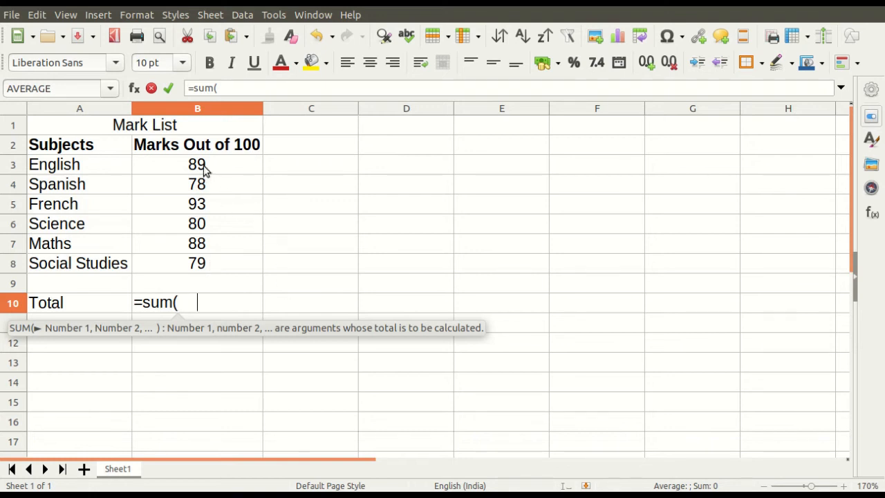
{"action": "left_click_drag", "start_coordinate": [206, 172], "coordinate": [217, 266]}
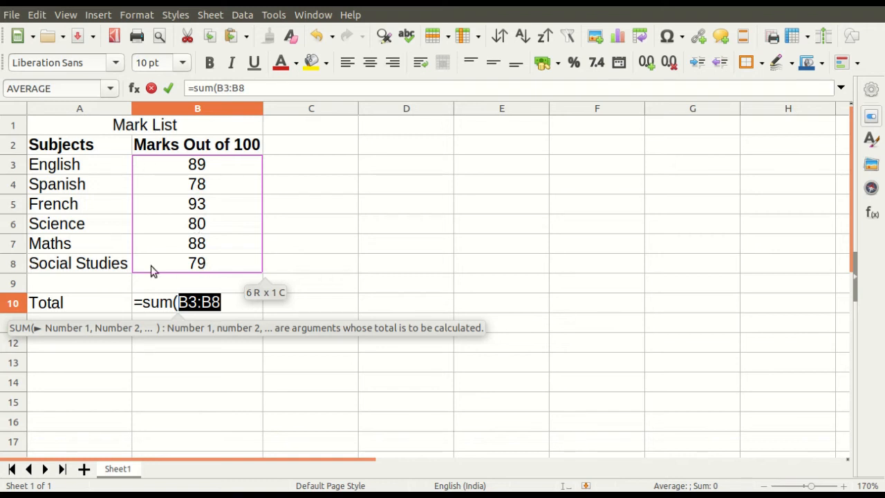
{"action": "left_click", "coordinate": [228, 303]}
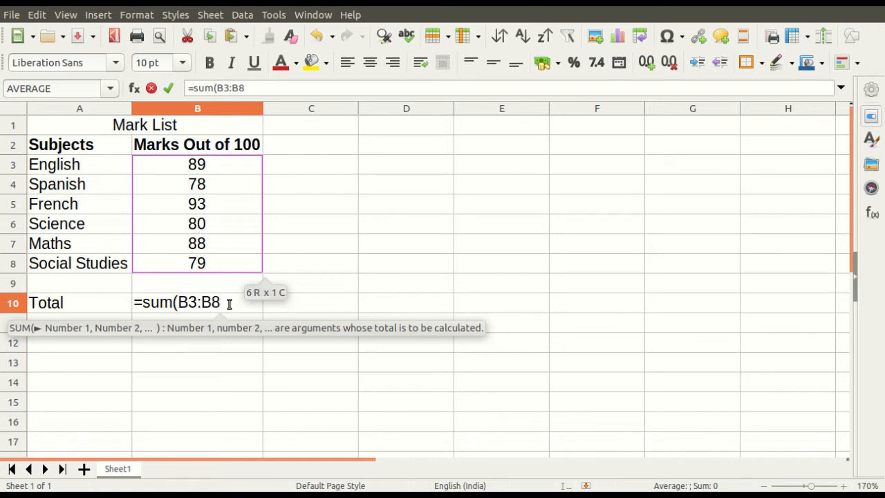
{"action": "type", "text": ")"}
{"action": "key", "text": "Return"}
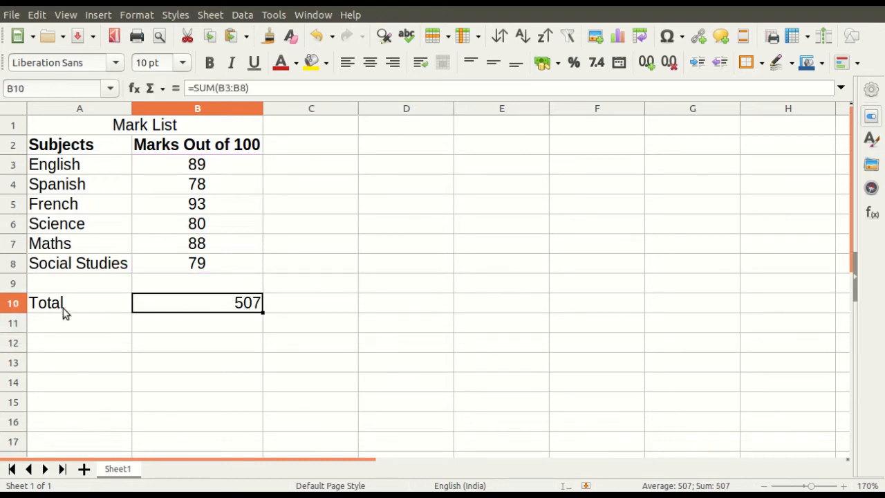
{"action": "left_click_drag", "start_coordinate": [224, 166], "coordinate": [231, 267]}
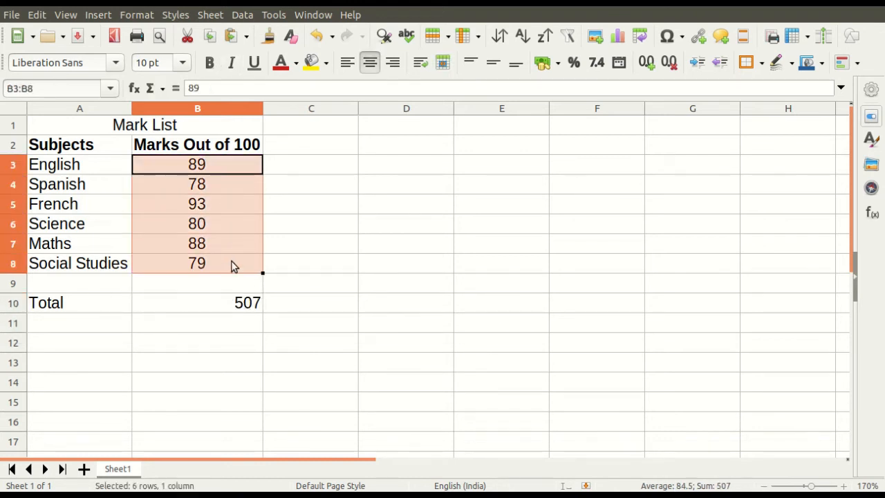
{"action": "left_click", "coordinate": [253, 316]}
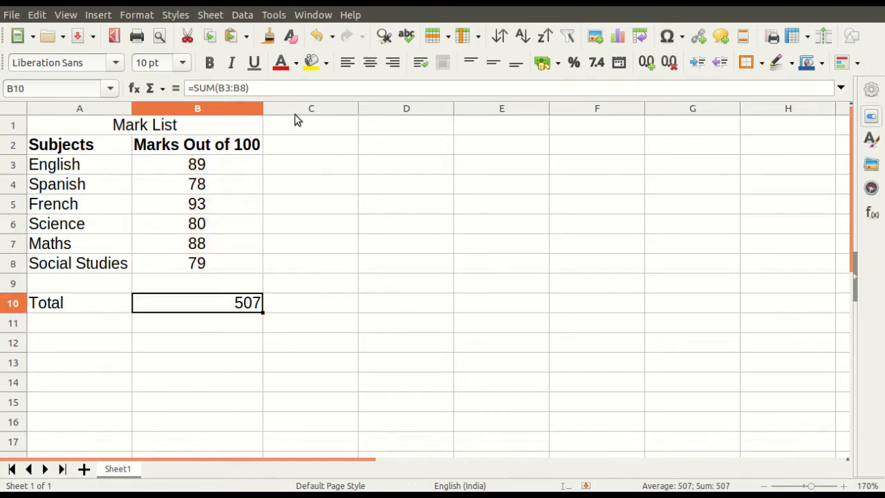
Enter the label "Min" in cell A11 below Total, and select cell B11
{"action": "left_click", "coordinate": [91, 331]}
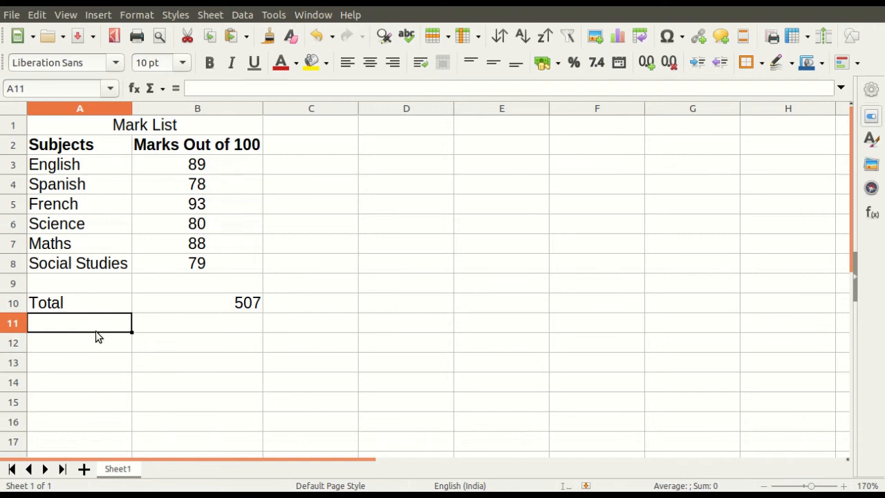
{"action": "type", "text": "Min"}
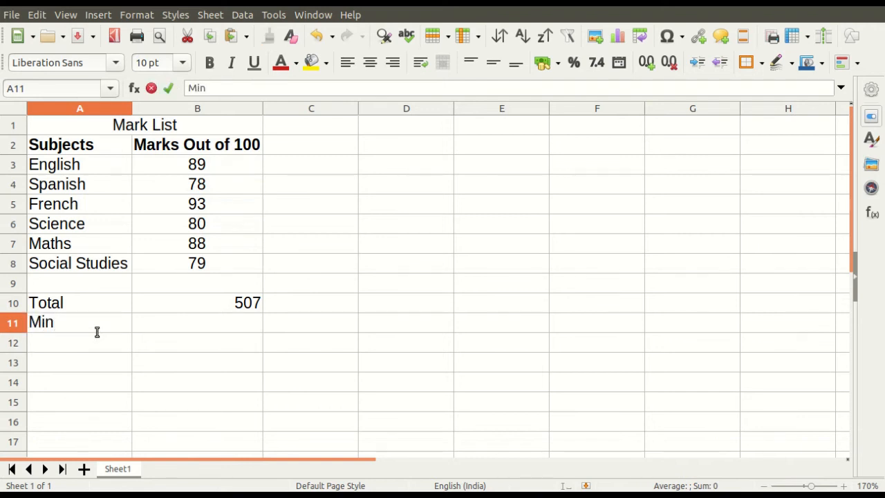
{"action": "left_click", "coordinate": [164, 328]}
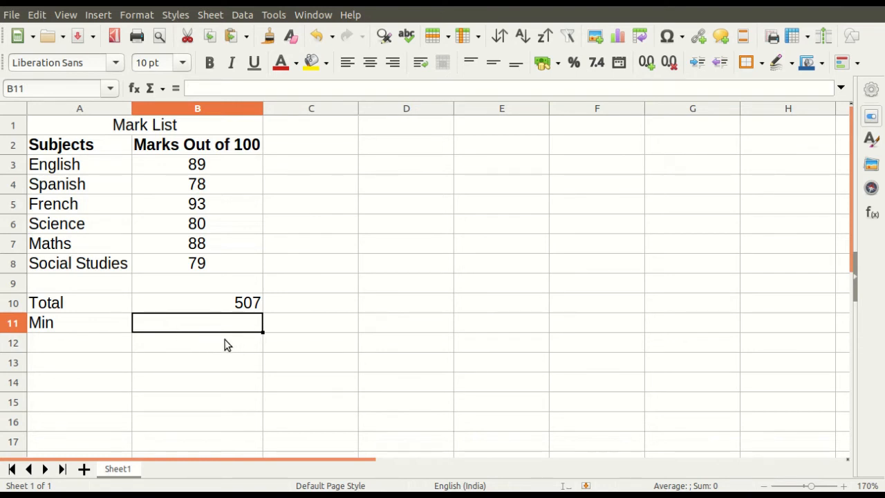
{"action": "left_click", "coordinate": [88, 326]}
{"action": "double_click", "coordinate": [101, 324]}
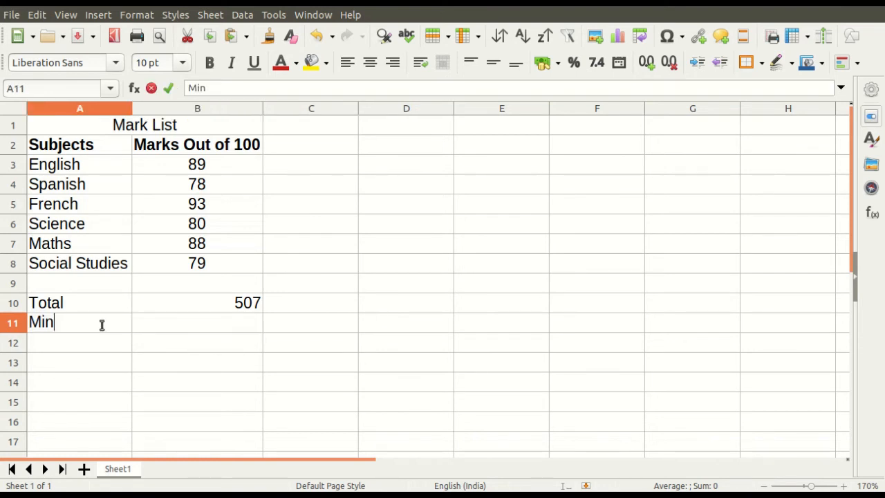
{"action": "type", "text": "Mark"}
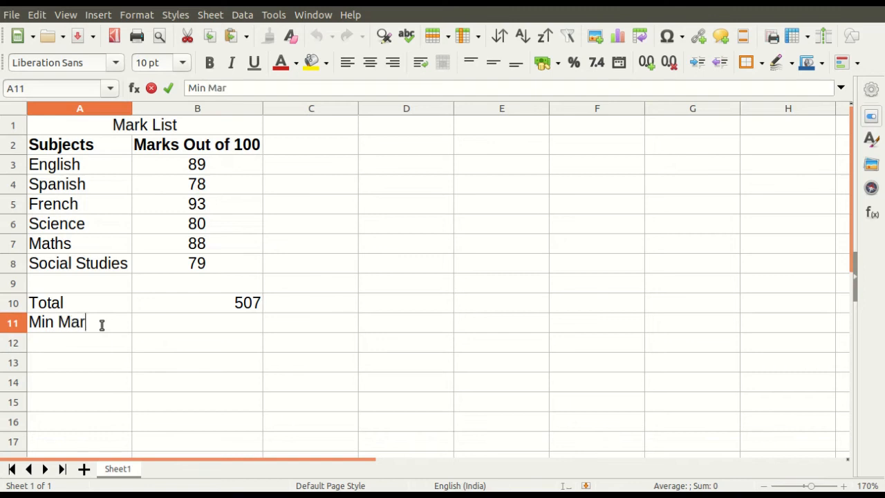
{"action": "key", "text": "BackSpace"}
{"action": "key", "text": "BackSpace"}
{"action": "key", "text": "BackSpace"}
{"action": "key", "text": "BackSpace"}
{"action": "left_click", "coordinate": [219, 326]}
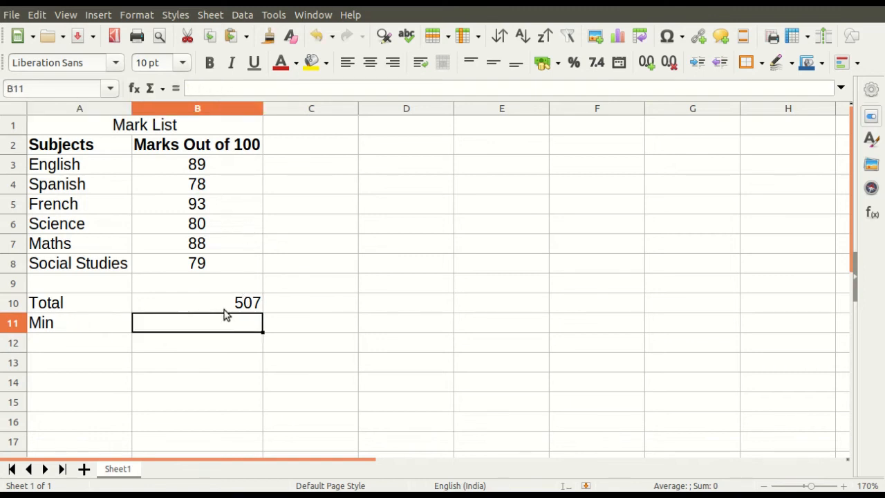
Calculate the lowest subject mark in cell B11 with the formula =MIN(B3:B8)
{"action": "type", "text": "=min/"}
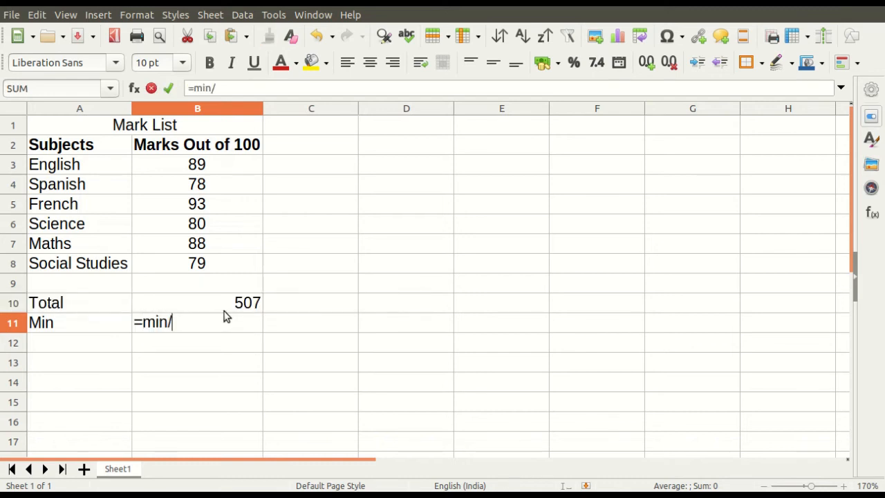
{"action": "key", "text": "BackSpace"}
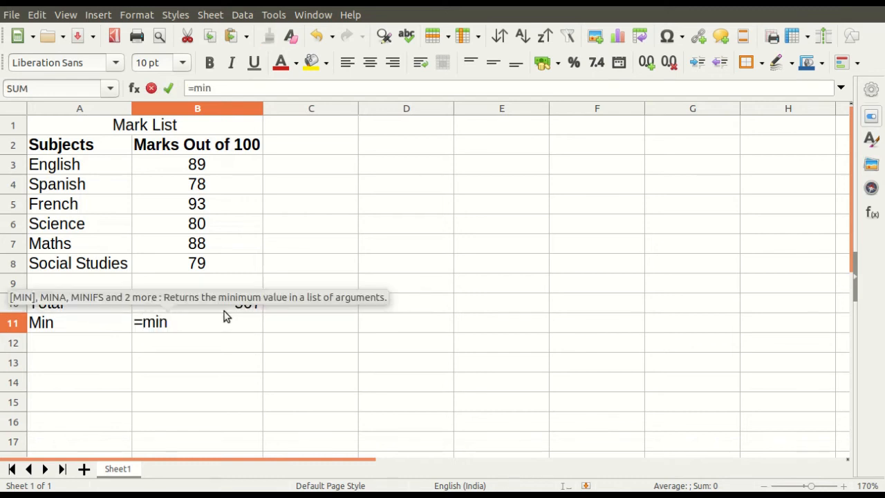
{"action": "type", "text": "("}
{"action": "left_click_drag", "start_coordinate": [225, 166], "coordinate": [214, 262]}
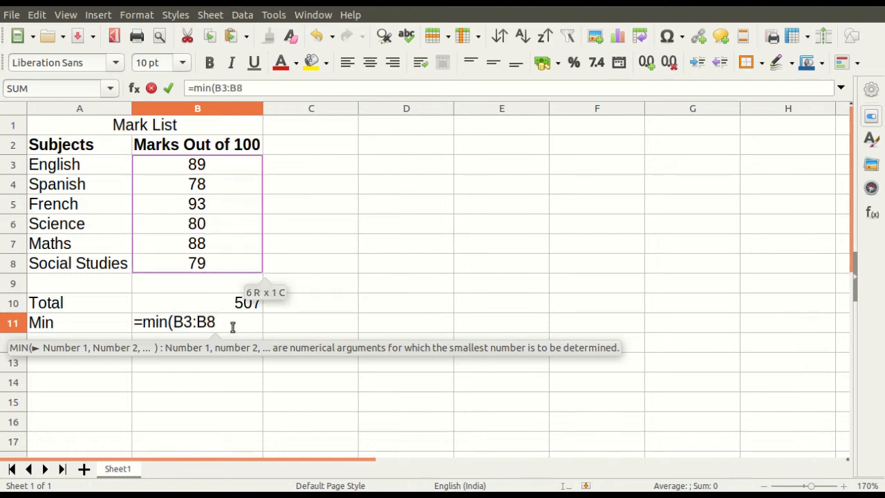
{"action": "type", "text": ")"}
{"action": "key", "text": "Return"}
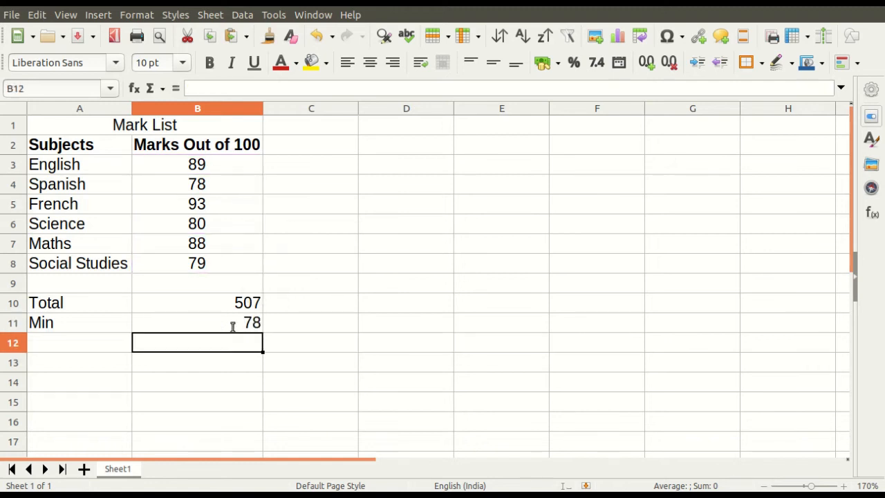
{"action": "left_click", "coordinate": [243, 307]}
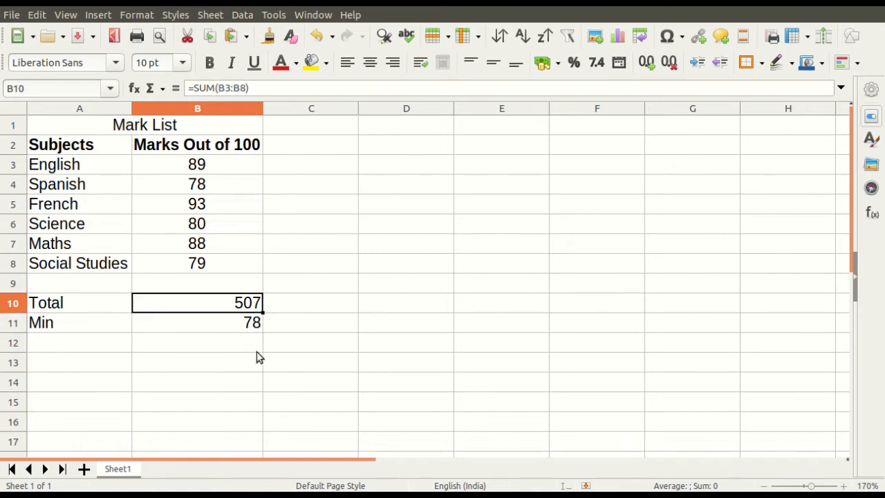
{"action": "left_click", "coordinate": [237, 328]}
{"action": "left_click_drag", "start_coordinate": [217, 168], "coordinate": [207, 265]}
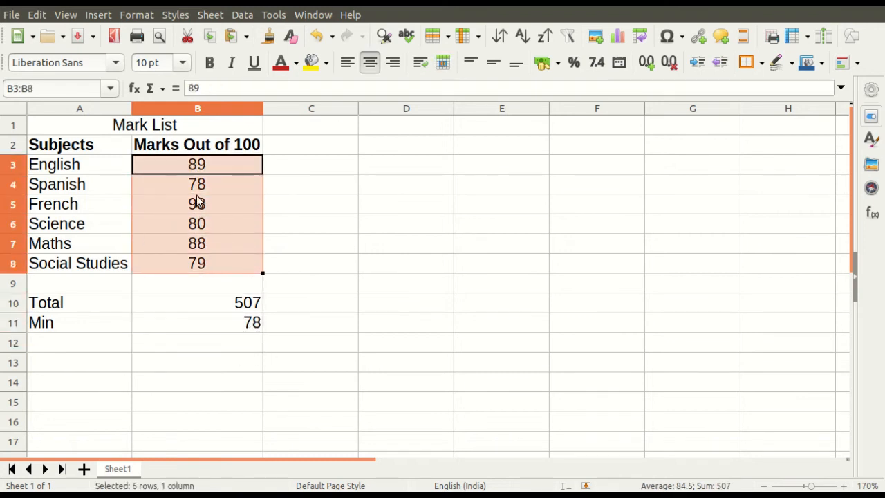
Enter the label "Max" in cell A12 below Min, and select cell B12
{"action": "left_click", "coordinate": [73, 344]}
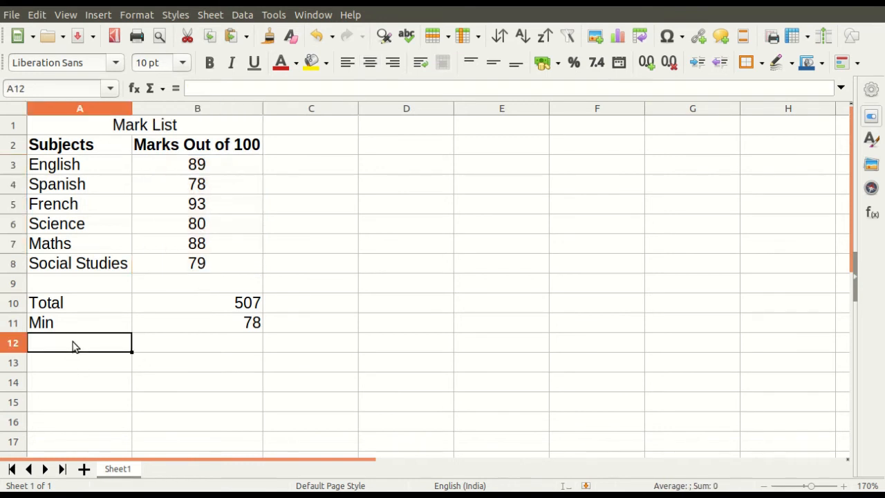
{"action": "type", "text": "Max"}
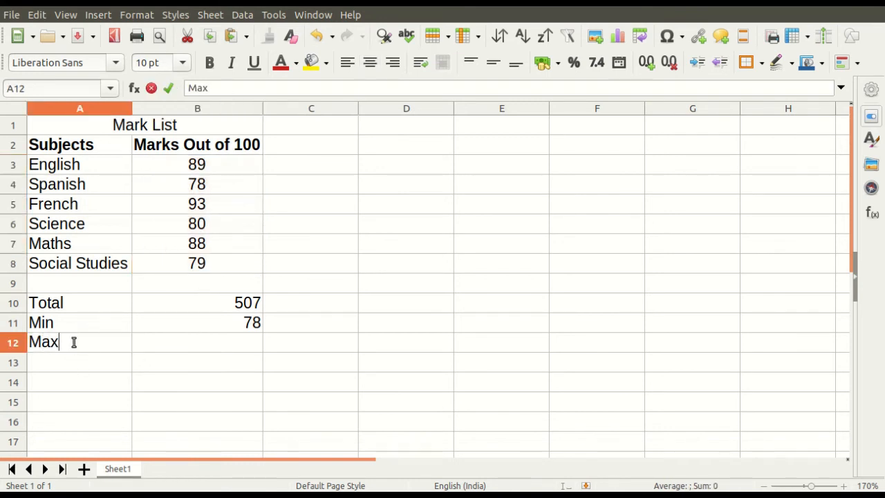
{"action": "left_click", "coordinate": [225, 346]}
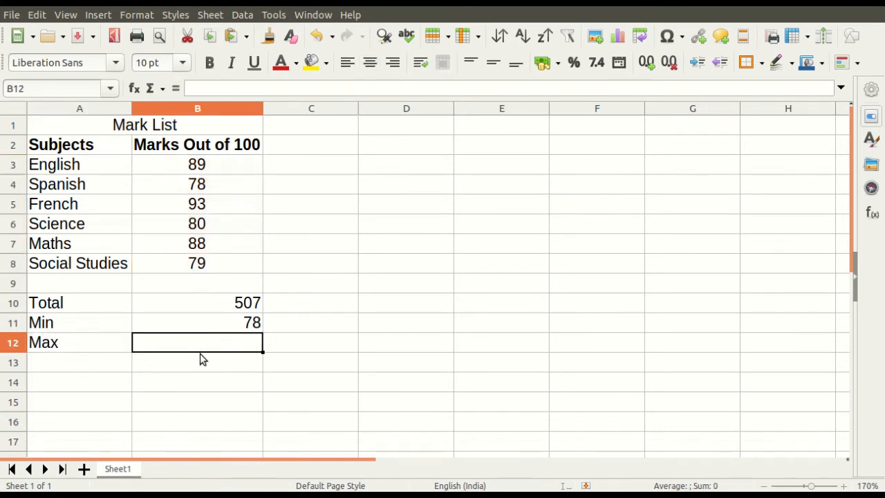
Calculate the highest subject mark in cell B12 with the formula =MAX(B3:B8)
{"action": "left_click", "coordinate": [225, 84]}
{"action": "type", "text": "=ma"}
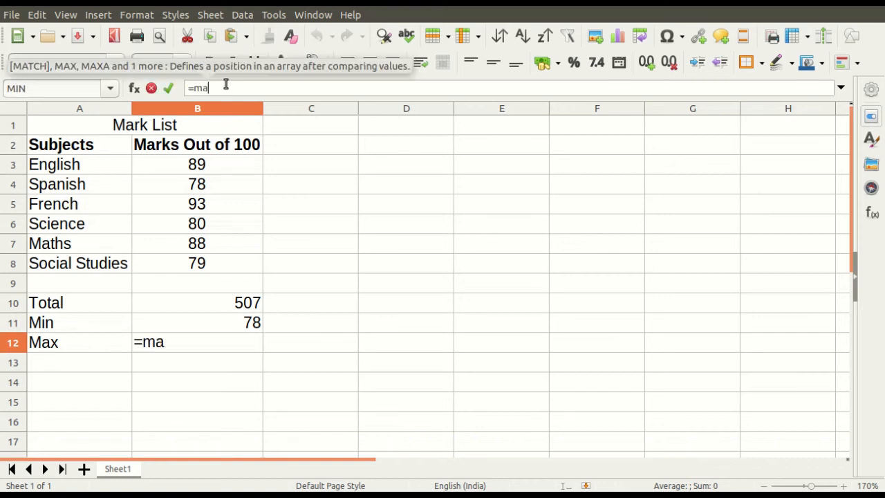
{"action": "type", "text": "x("}
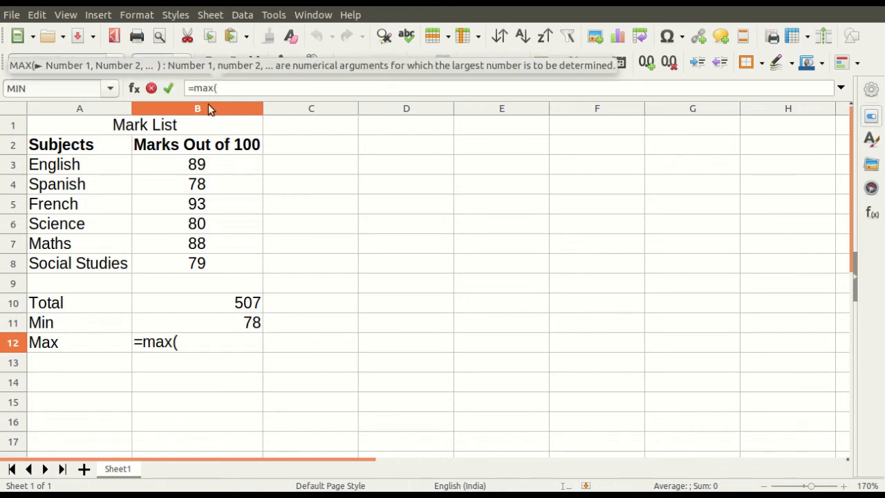
{"action": "left_click_drag", "start_coordinate": [201, 170], "coordinate": [198, 264]}
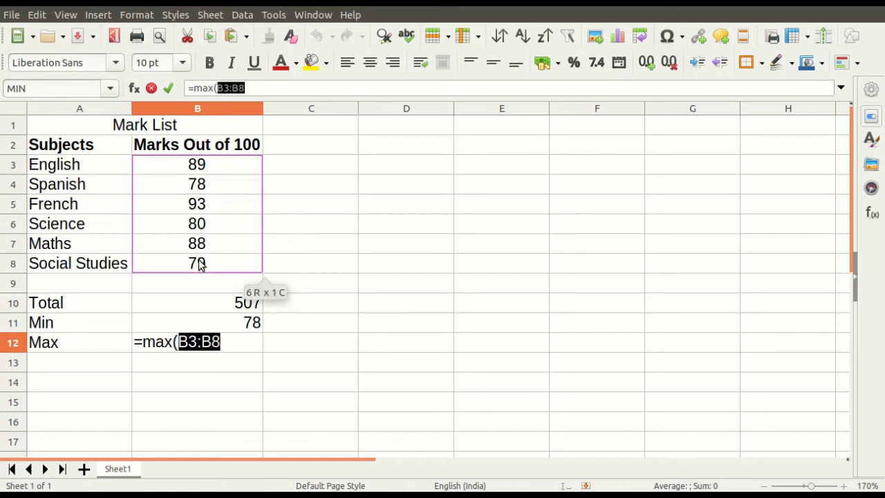
{"action": "left_click", "coordinate": [242, 342]}
{"action": "type", "text": ")"}
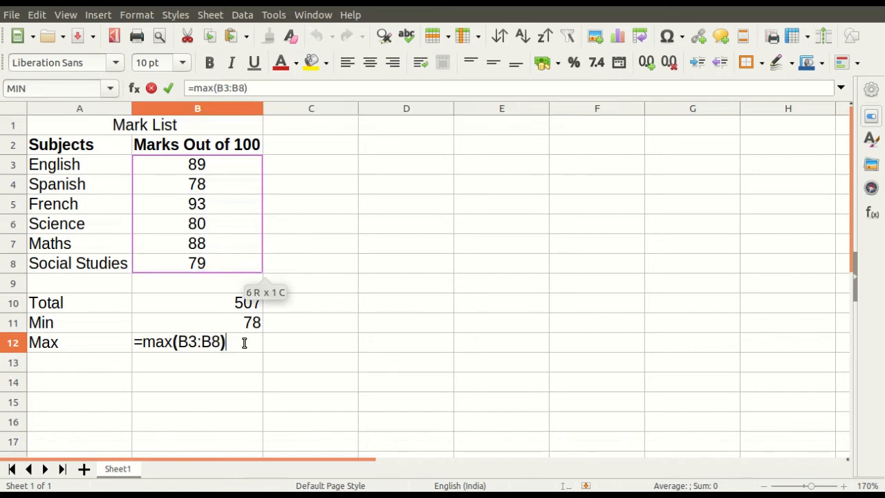
{"action": "key", "text": "Return"}
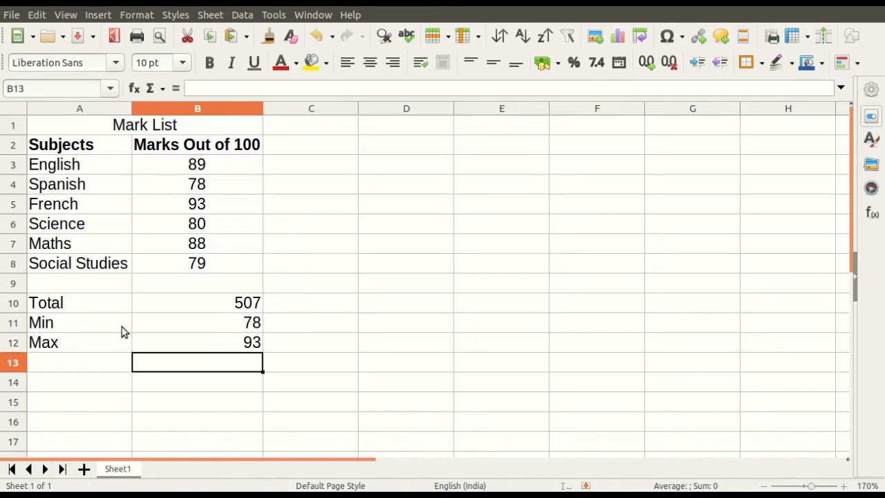
{"action": "left_click", "coordinate": [98, 366]}
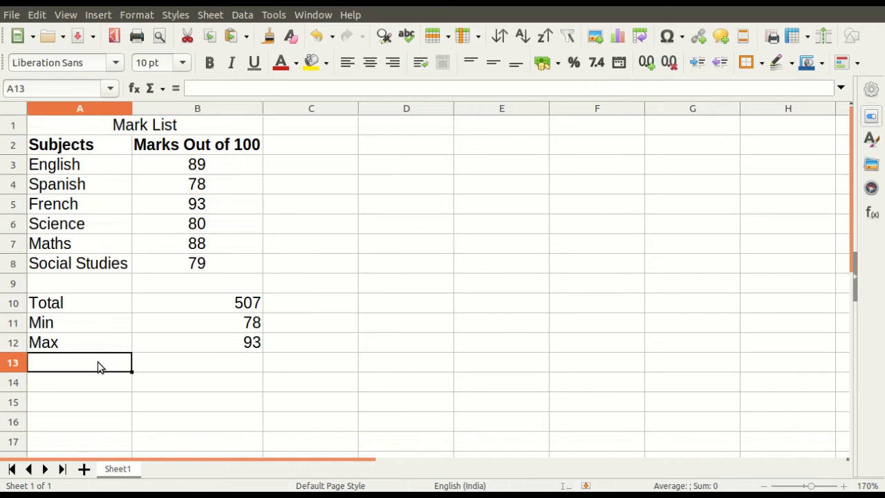
{"action": "type", "text": "Av"}
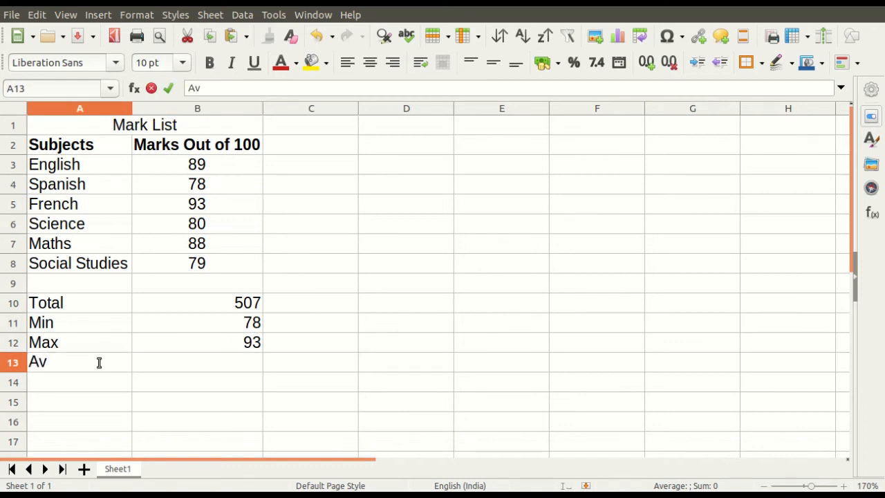
{"action": "key", "text": "BackSpace"}
{"action": "key", "text": "BackSpace"}
Clear cell B12 and restart its formula as =max( with no cell reference entered
{"action": "left_click", "coordinate": [224, 346]}
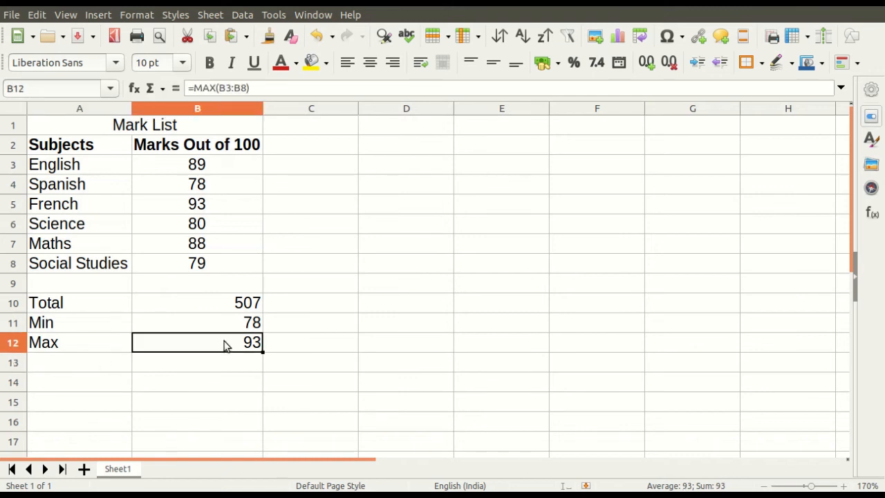
{"action": "key", "text": "Delete"}
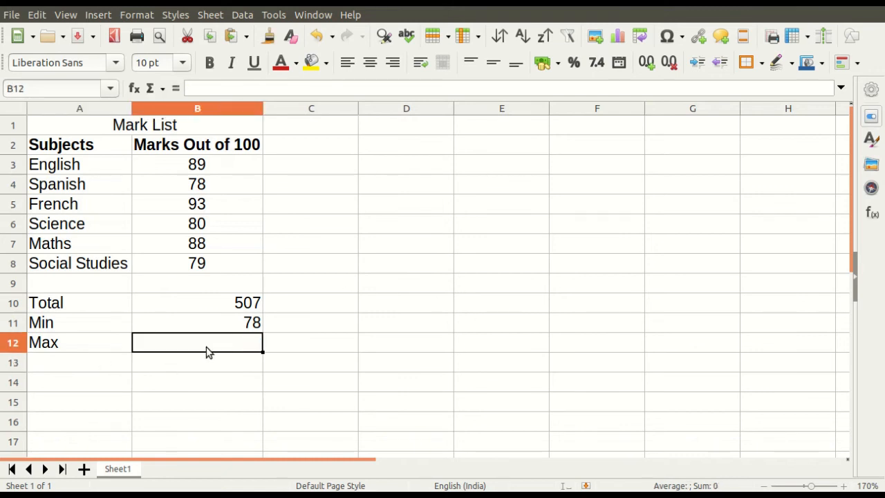
{"action": "type", "text": "=max"}
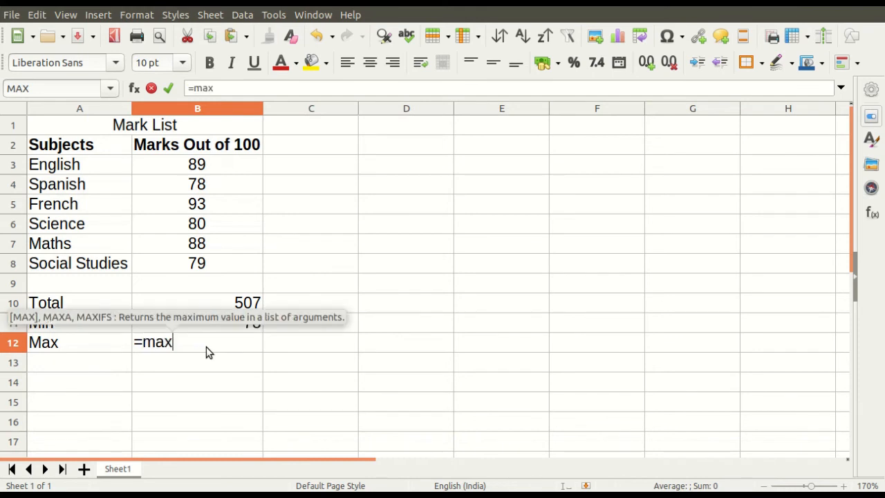
{"action": "type", "text": "("}
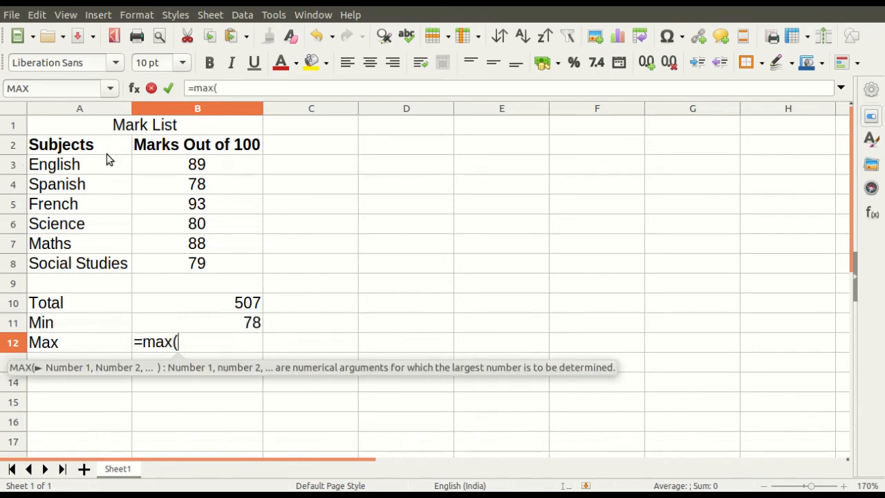
{"action": "left_click_drag", "start_coordinate": [187, 172], "coordinate": [217, 170]}
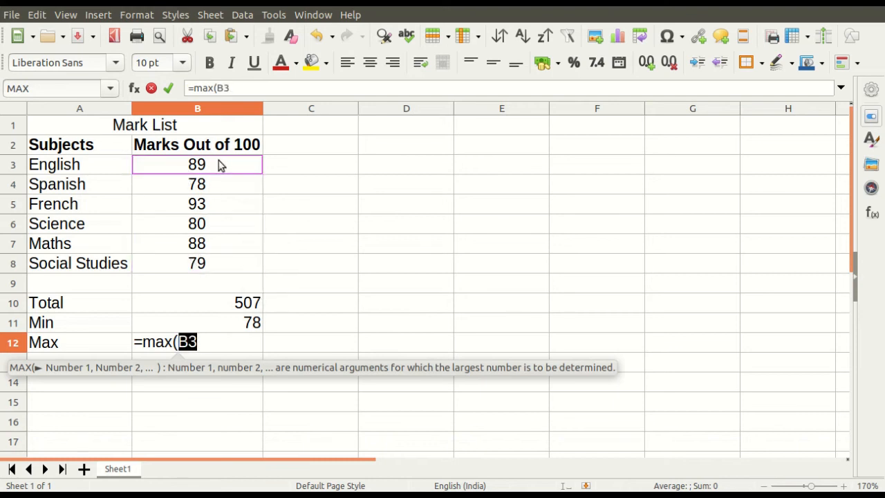
{"action": "left_click", "coordinate": [229, 356]}
{"action": "left_click", "coordinate": [218, 342]}
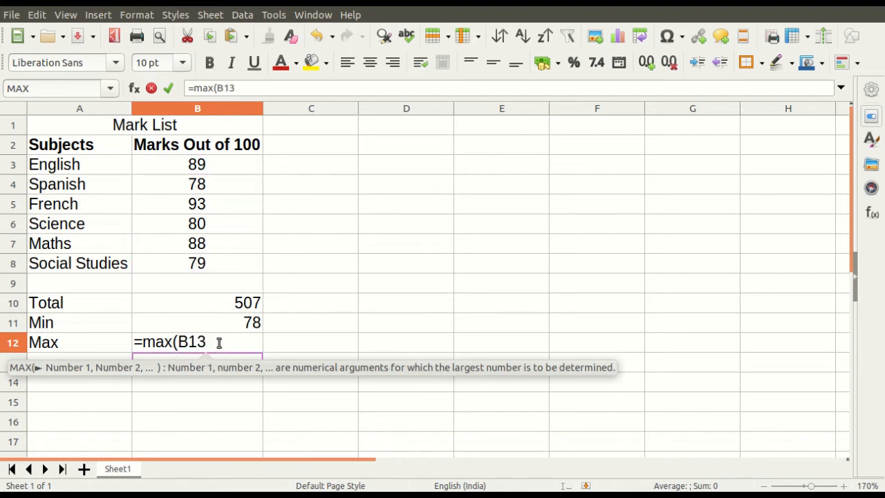
{"action": "key", "text": "BackSpace"}
{"action": "key", "text": "BackSpace"}
{"action": "key", "text": "BackSpace"}
Complete the formula in cell B12 as =max(b3:b8), using a colon between the first and last mark cells
{"action": "type", "text": "b"}
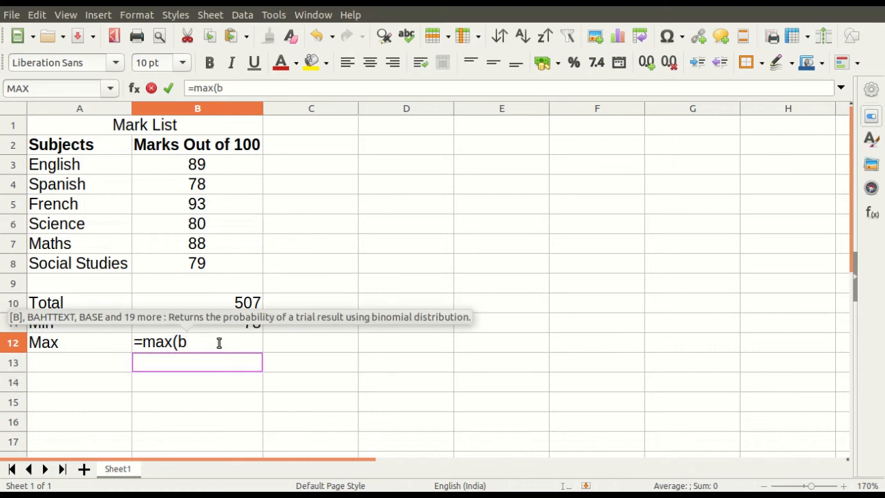
{"action": "type", "text": "3"}
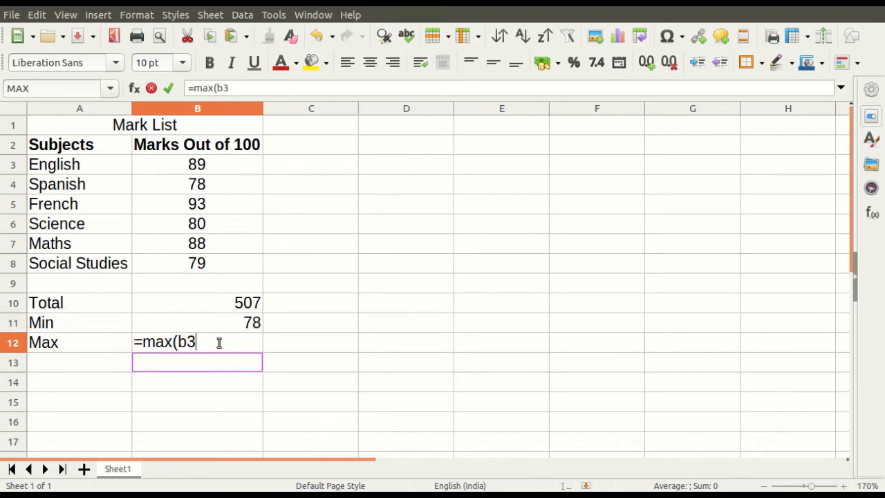
{"action": "type", "text": ","}
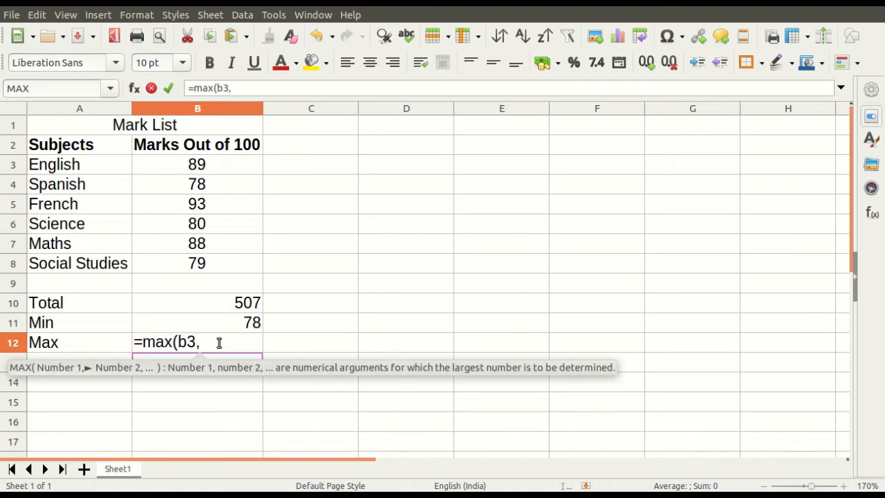
{"action": "type", "text": "b"}
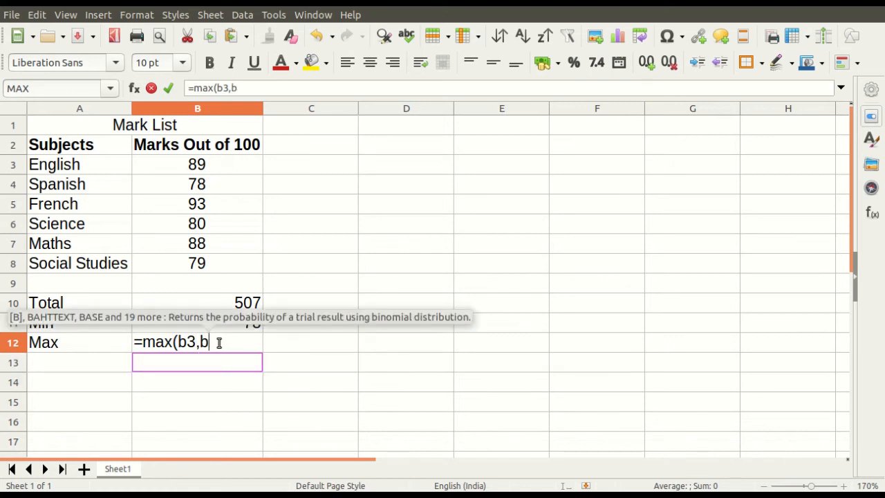
{"action": "type", "text": "8"}
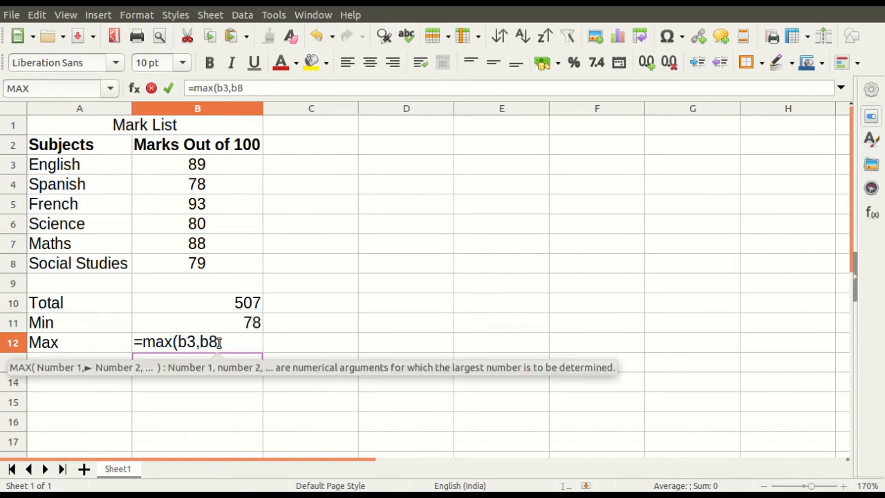
{"action": "key", "text": "Left"}
{"action": "key", "text": "Left"}
{"action": "key", "text": "BackSpace"}
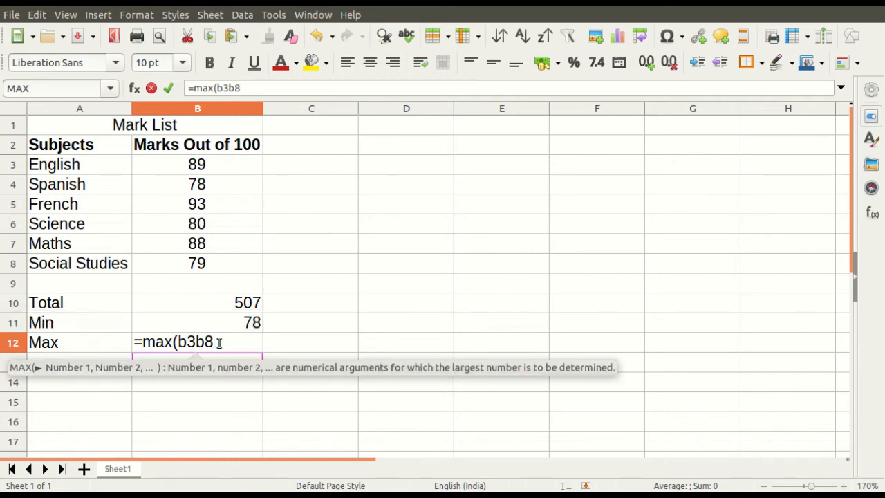
{"action": "type", "text": ":"}
{"action": "key", "text": "Right"}
{"action": "key", "text": "Right"}
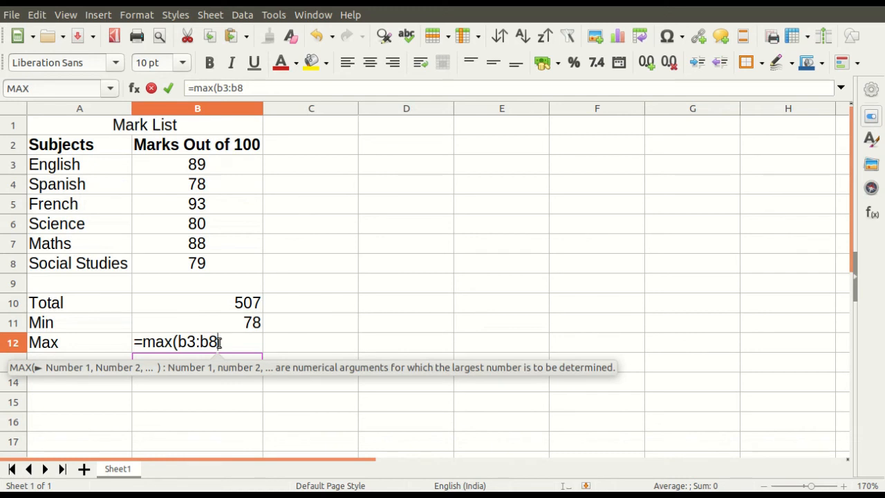
{"action": "type", "text": ")"}
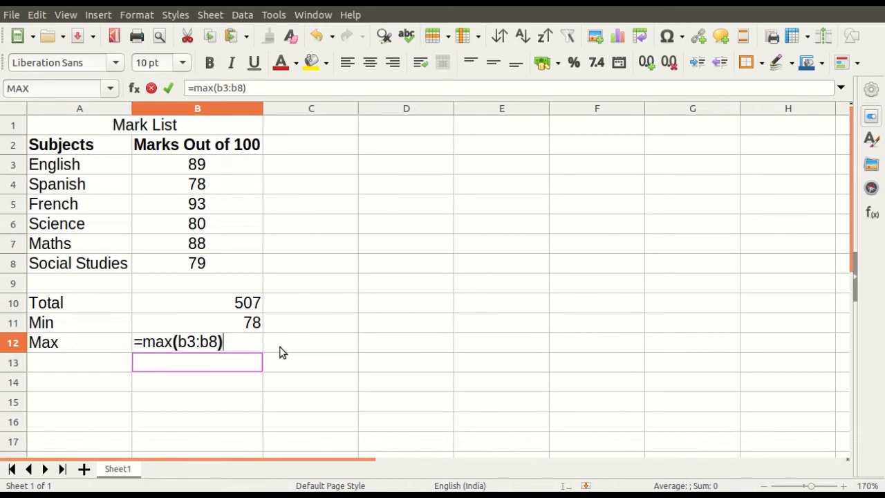
{"action": "key", "text": "Return"}
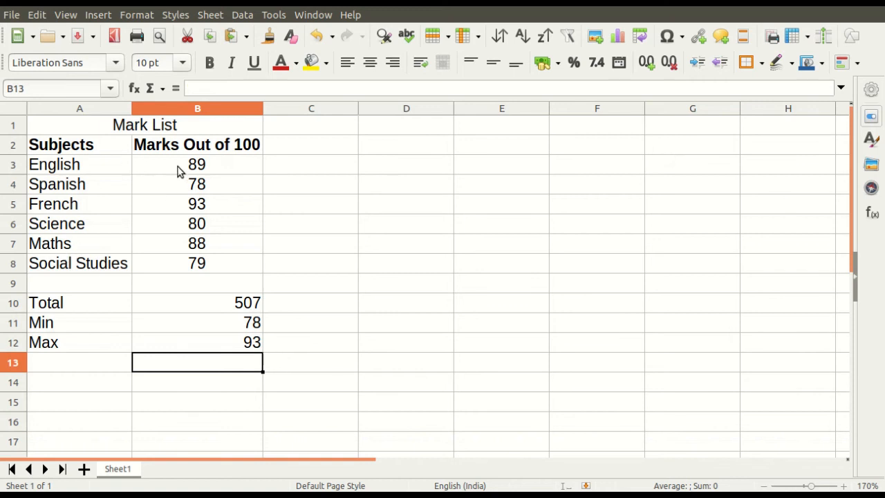
{"action": "left_click_drag", "start_coordinate": [181, 185], "coordinate": [191, 261]}
{"action": "left_click", "coordinate": [208, 165]}
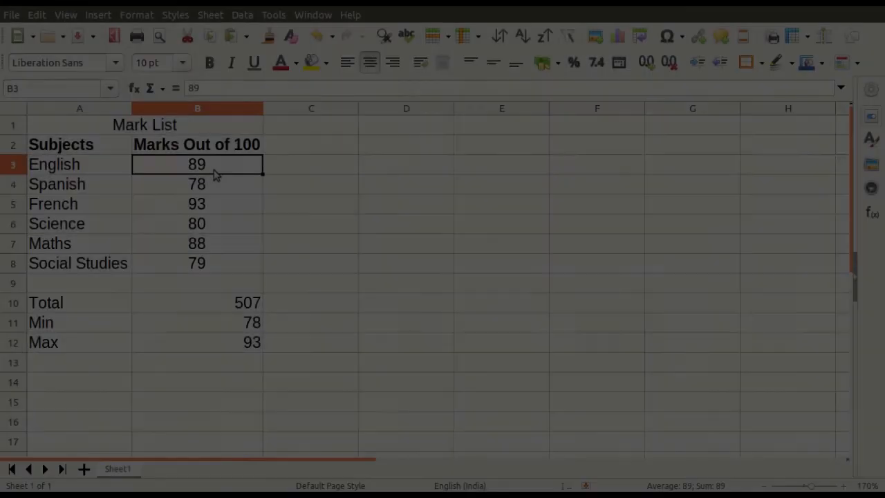
{"action": "left_click_drag", "start_coordinate": [213, 176], "coordinate": [224, 269]}
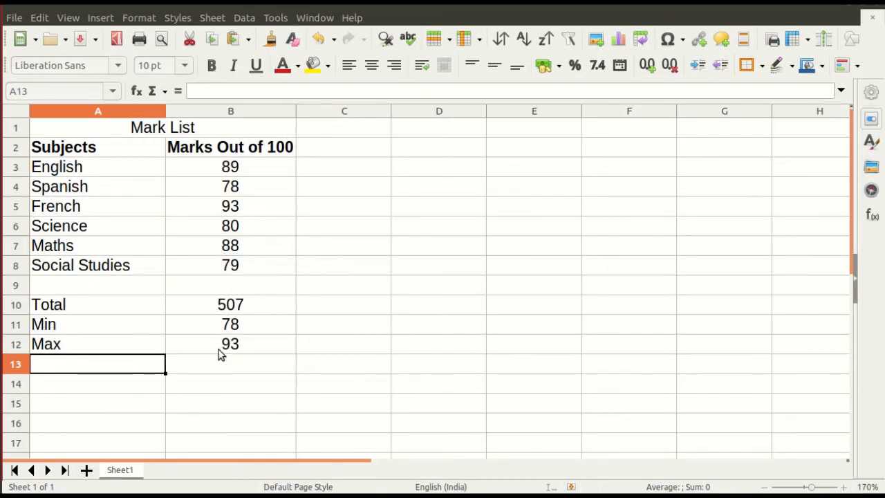
Enter the label "Average" in cell A13 and average the six subject marks in B13 with =AVERAGE(B3:B8)
{"action": "type", "text": "Average"}
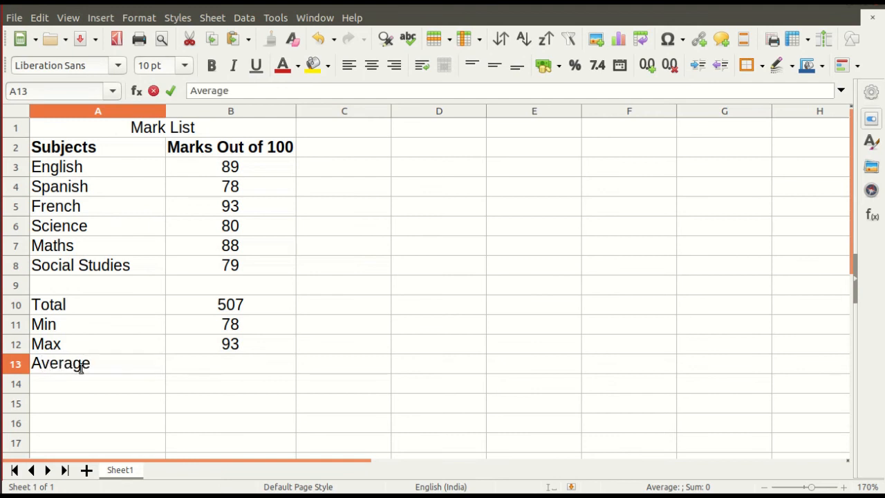
{"action": "left_click", "coordinate": [261, 365]}
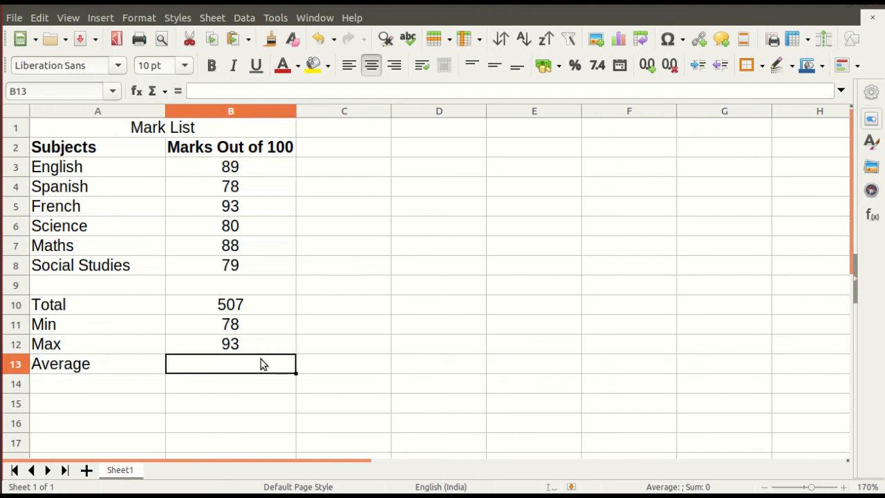
{"action": "left_click", "coordinate": [165, 94]}
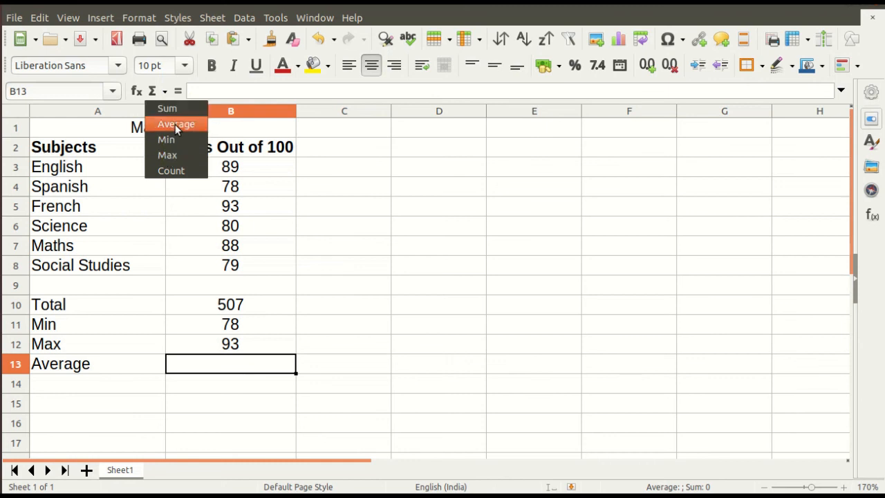
{"action": "left_click", "coordinate": [175, 123]}
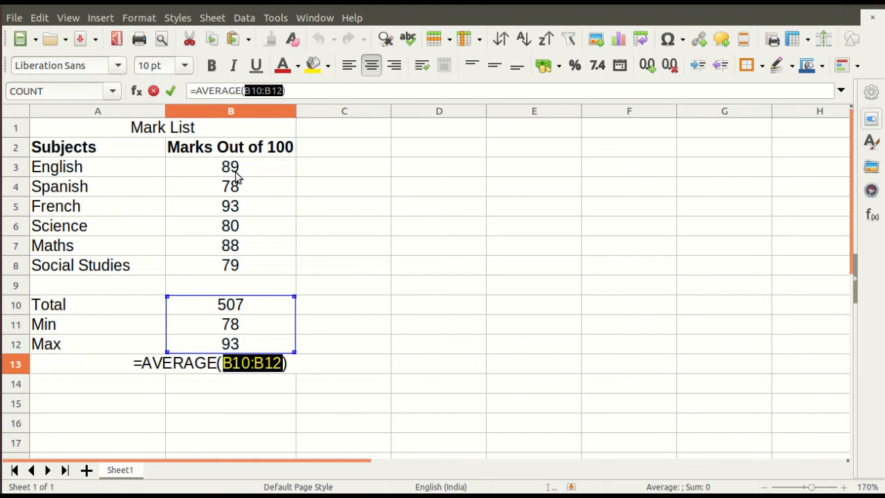
{"action": "left_click_drag", "start_coordinate": [237, 174], "coordinate": [251, 265]}
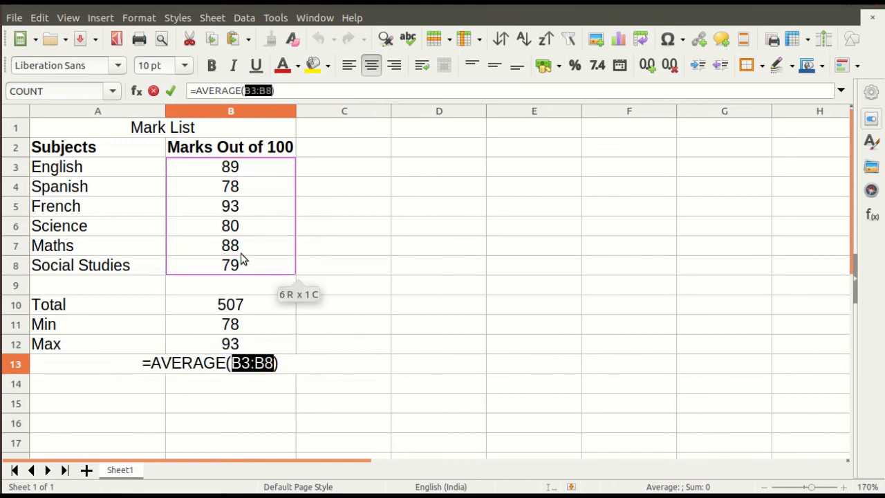
{"action": "key", "text": "Return"}
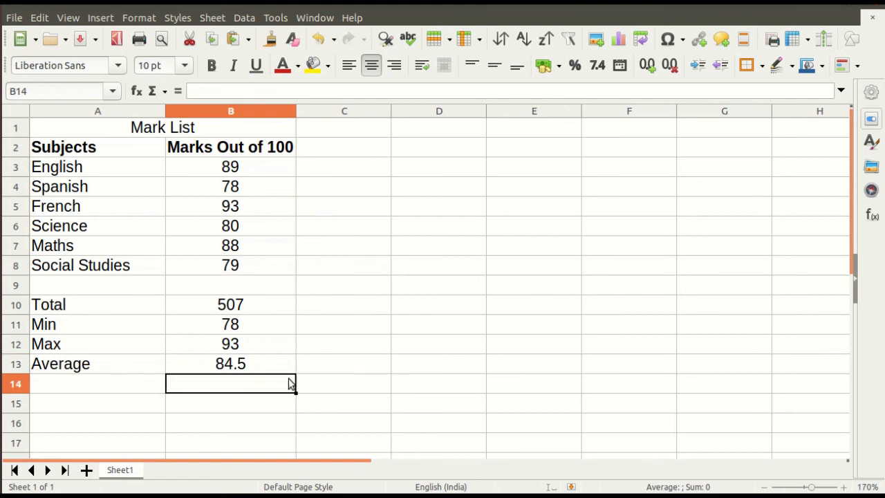
Enter the typed formula =average(B3:B8) in cell C13 as a trial, and clear that cell again
{"action": "left_click", "coordinate": [337, 372]}
{"action": "type", "text": "="}
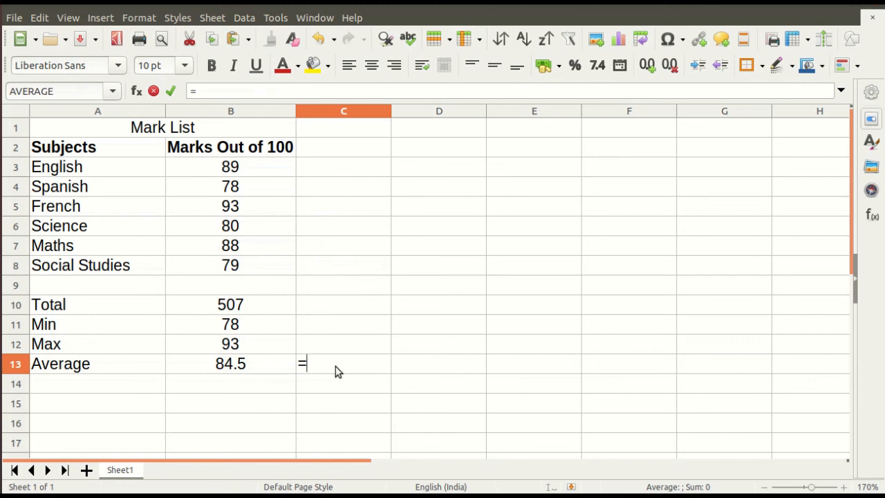
{"action": "type", "text": "aver"}
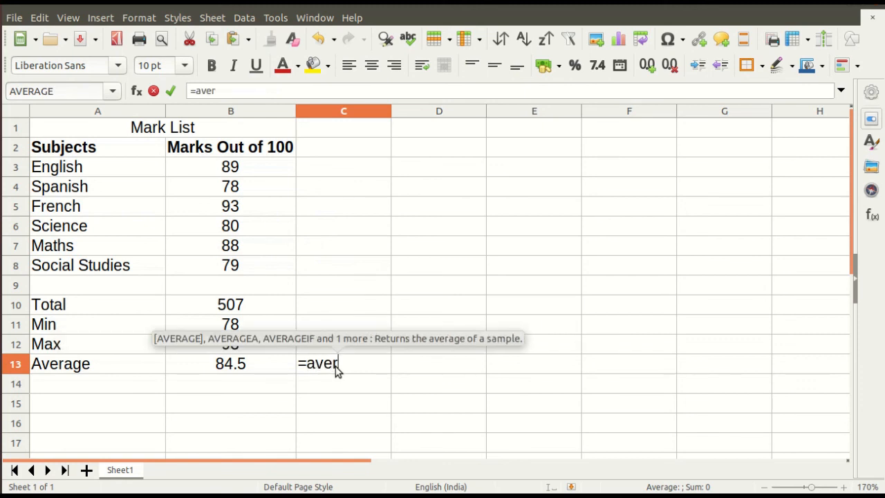
{"action": "type", "text": "age("}
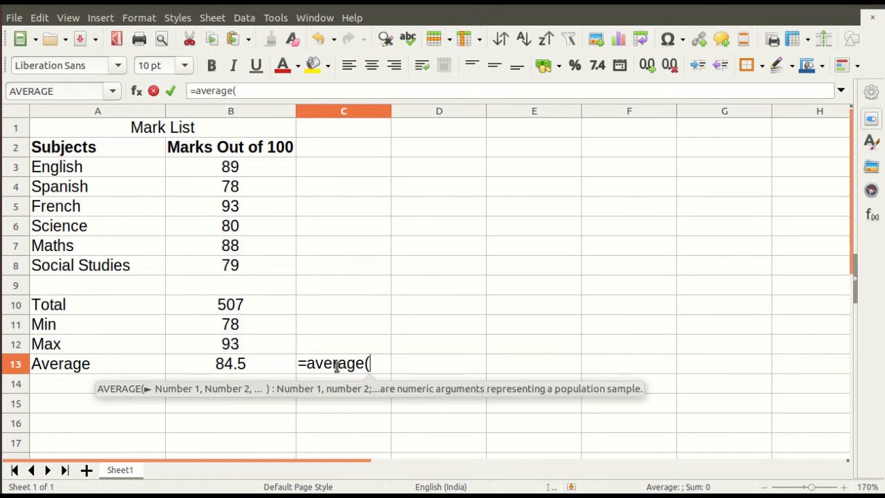
{"action": "left_click_drag", "start_coordinate": [242, 175], "coordinate": [237, 265]}
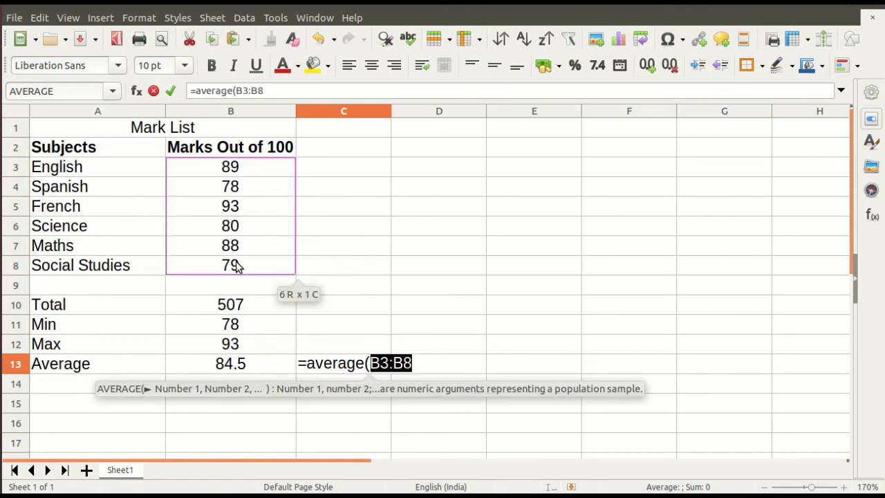
{"action": "left_click", "coordinate": [438, 368]}
{"action": "type", "text": ")"}
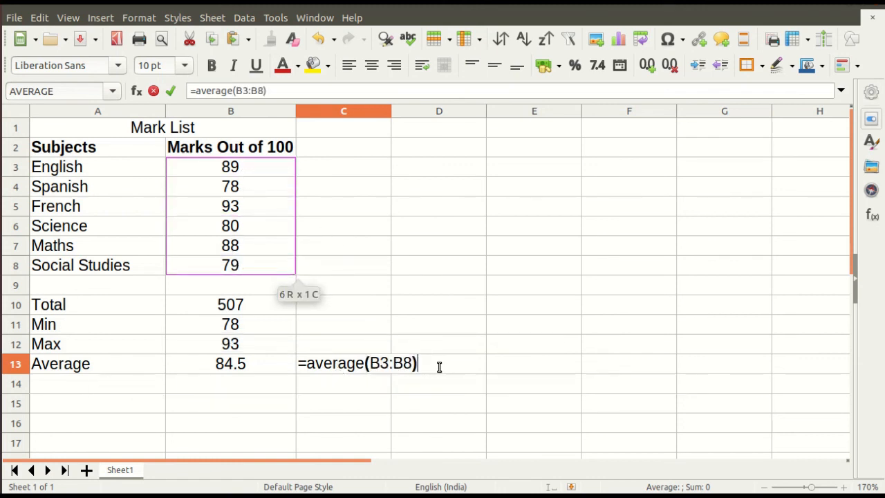
{"action": "key", "text": "Return"}
{"action": "left_click", "coordinate": [356, 356]}
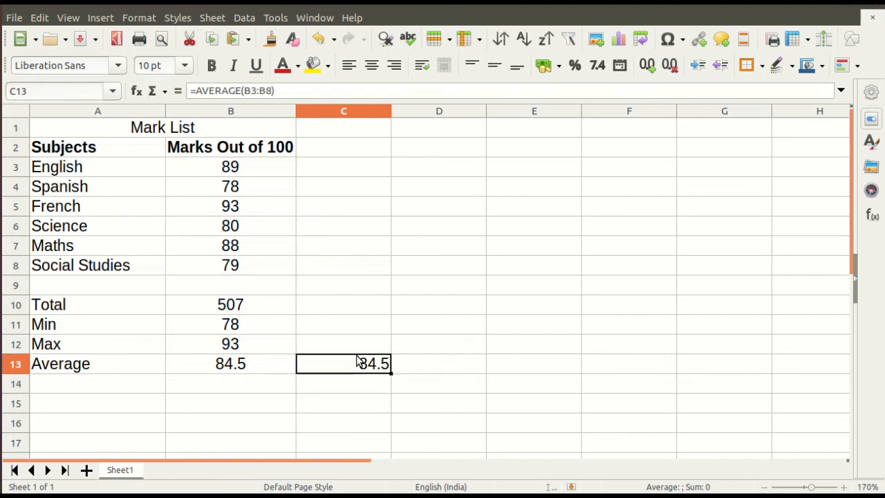
{"action": "key", "text": "Delete"}
Enter the label "Count" in cell A14, below the Average label
{"action": "left_click", "coordinate": [107, 388]}
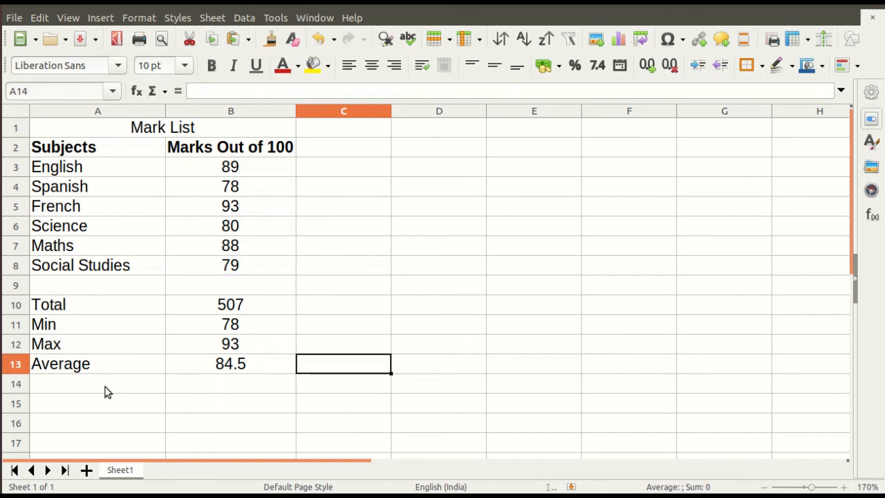
{"action": "left_click", "coordinate": [164, 92]}
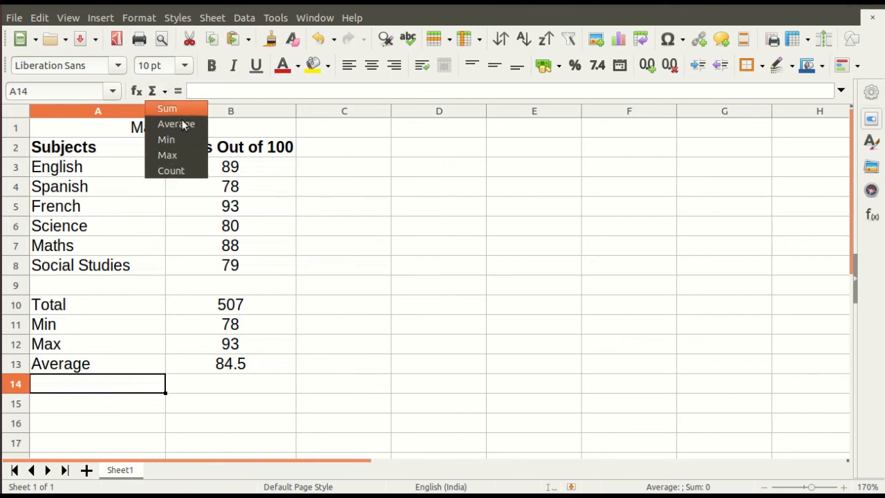
{"action": "left_click", "coordinate": [137, 388]}
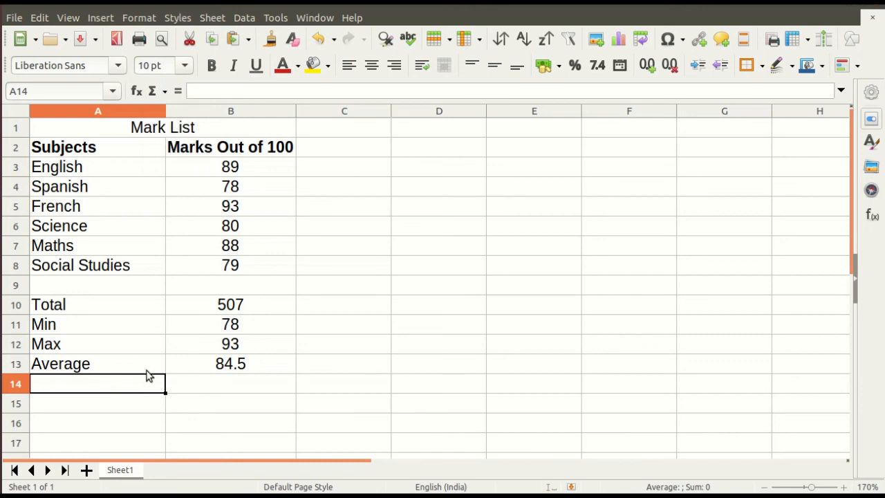
{"action": "type", "text": "Count"}
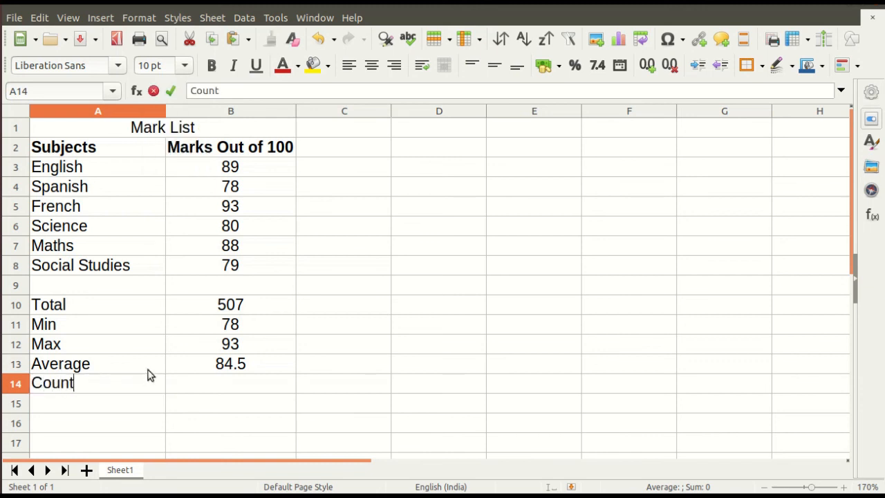
{"action": "key", "text": "Return"}
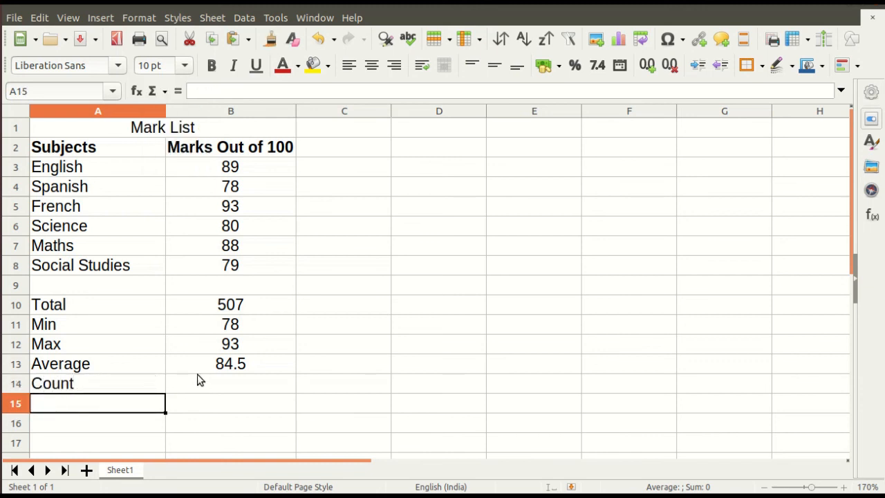
Count the subject marks in cell B14 with the built-in Count function, changing its range to give =COUNT(B3:B8)
{"action": "left_click", "coordinate": [225, 384]}
{"action": "left_click_drag", "start_coordinate": [249, 168], "coordinate": [266, 273]}
{"action": "left_click", "coordinate": [267, 273]}
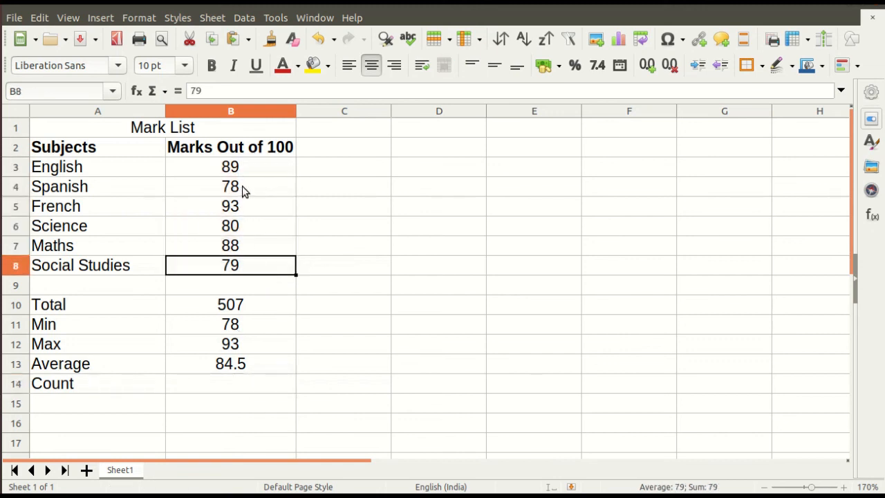
{"action": "left_click", "coordinate": [263, 169]}
{"action": "left_click_drag", "start_coordinate": [263, 170], "coordinate": [263, 267]}
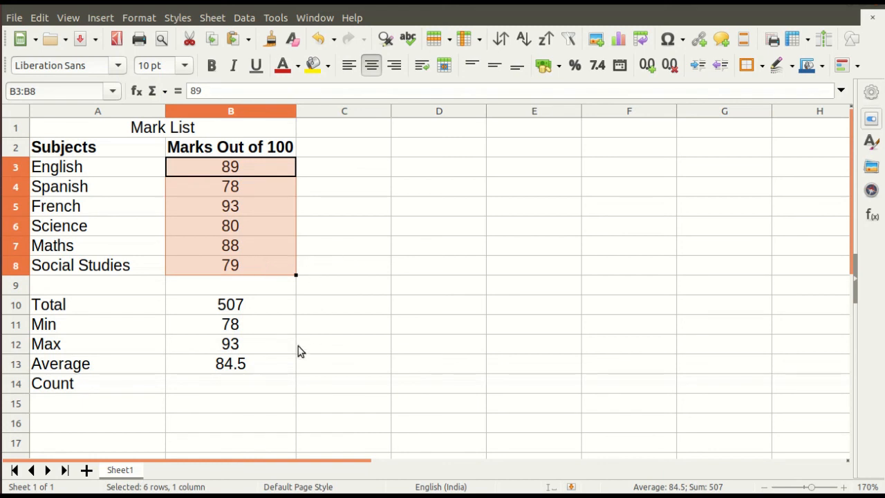
{"action": "left_click", "coordinate": [230, 395]}
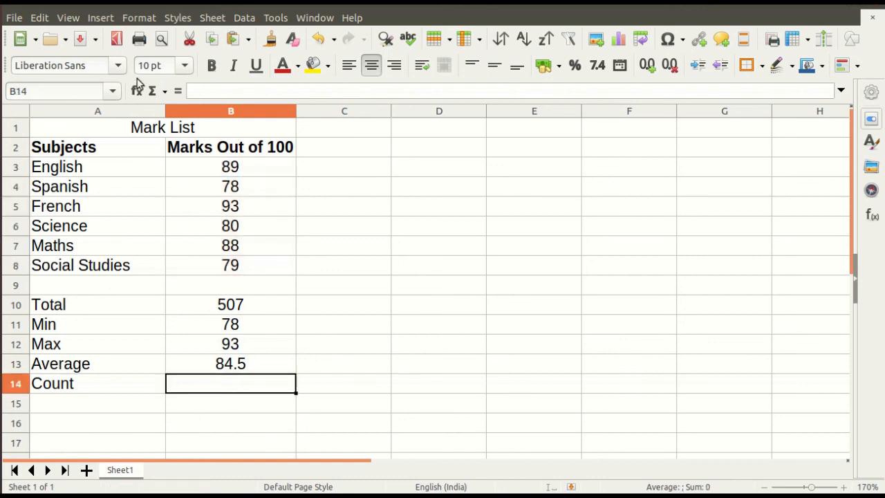
{"action": "left_click", "coordinate": [165, 95]}
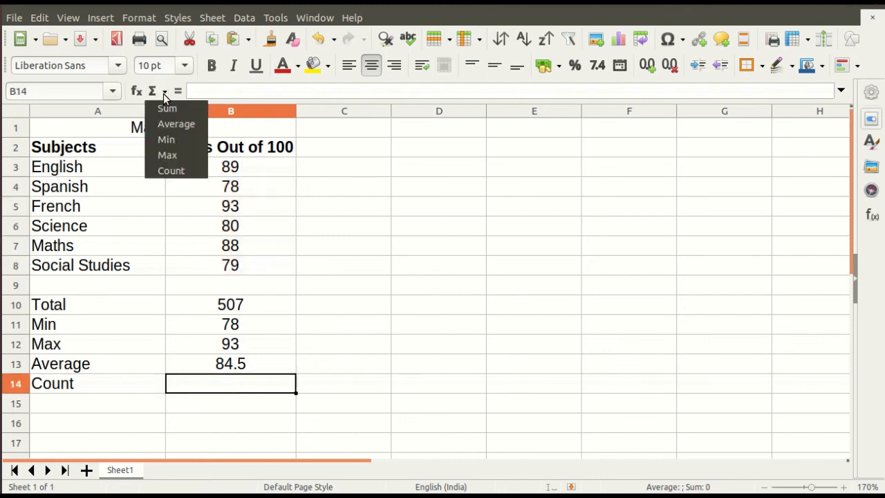
{"action": "left_click", "coordinate": [169, 170]}
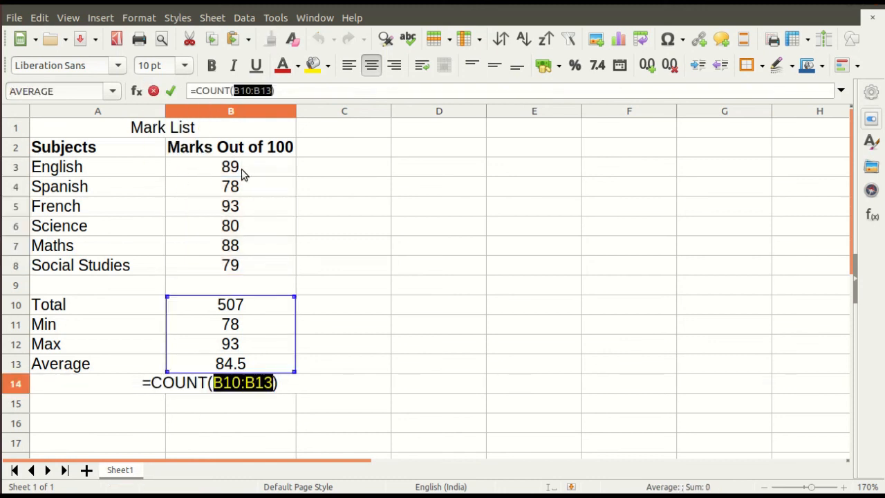
{"action": "left_click_drag", "start_coordinate": [242, 169], "coordinate": [247, 268]}
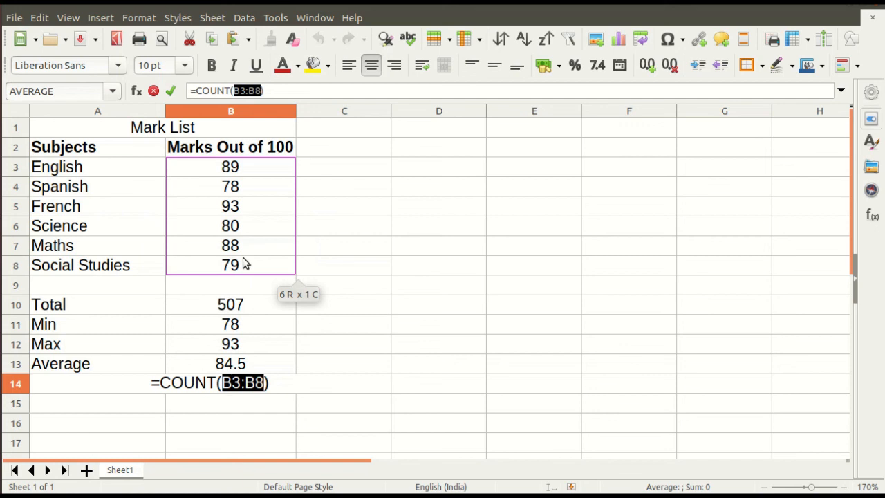
{"action": "key", "text": "Return"}
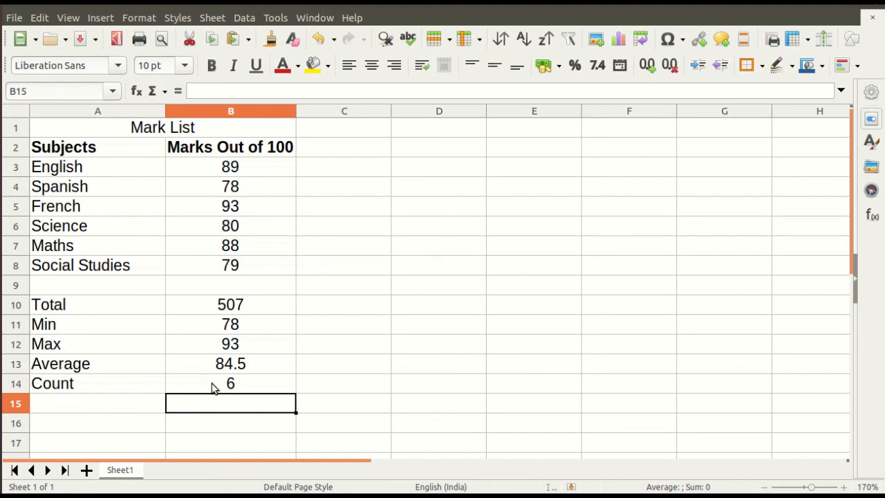
Examine the formulas behind the Total, Min, Max, Average and Count results in cells B10 to B14
{"action": "left_click", "coordinate": [205, 312]}
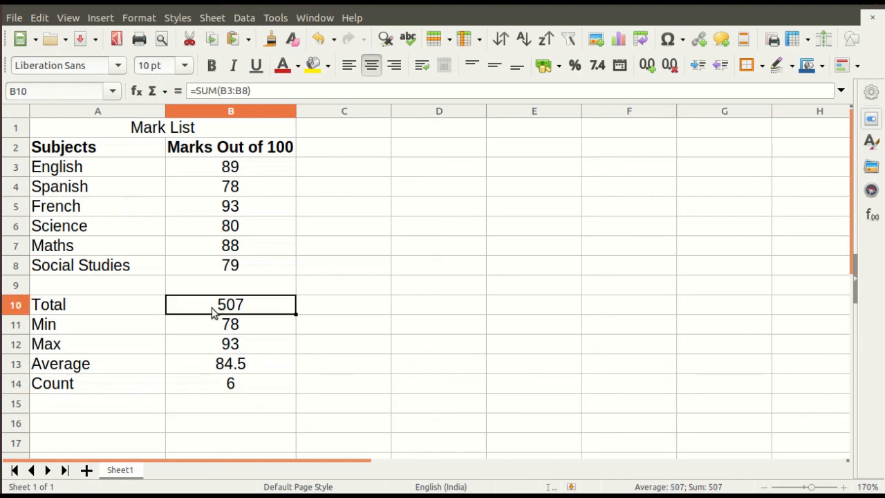
{"action": "left_click", "coordinate": [235, 331]}
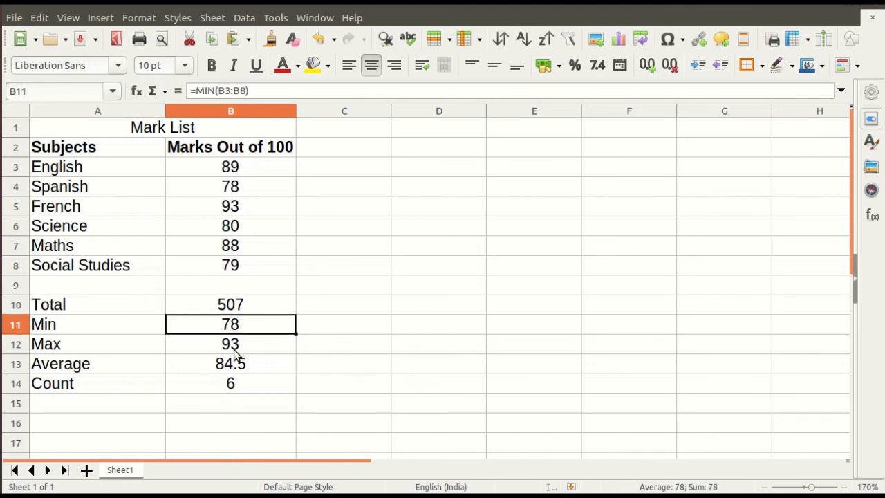
{"action": "left_click", "coordinate": [233, 350]}
{"action": "left_click", "coordinate": [233, 374]}
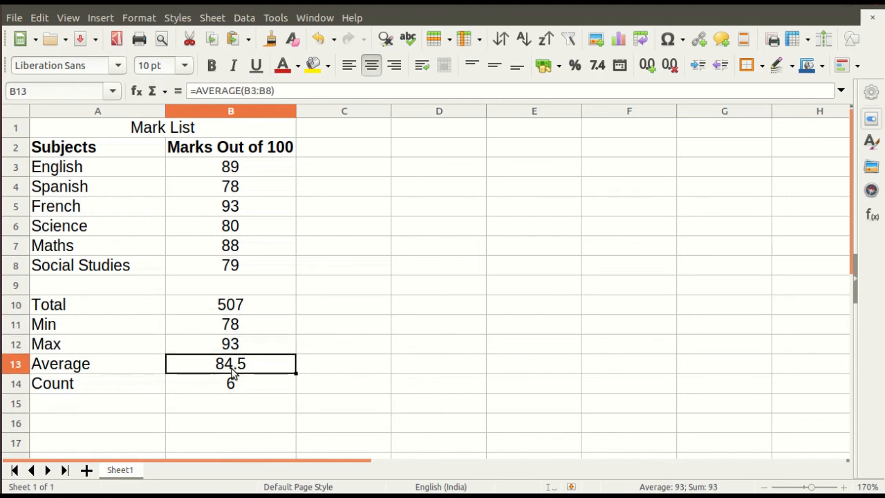
{"action": "left_click", "coordinate": [230, 393]}
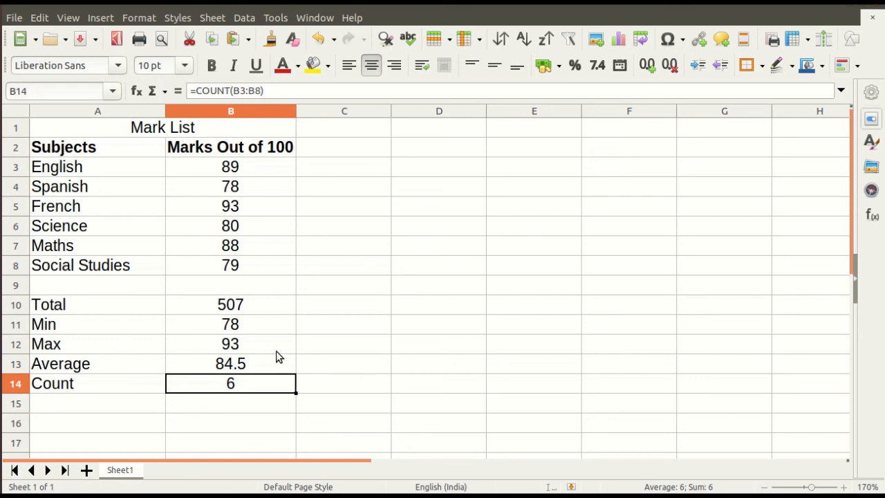
{"action": "left_click", "coordinate": [326, 310]}
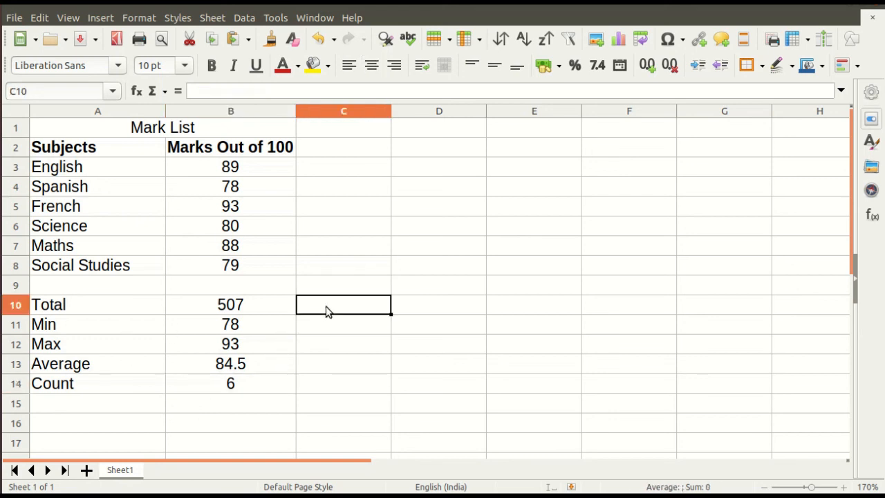
{"action": "left_click", "coordinate": [272, 311]}
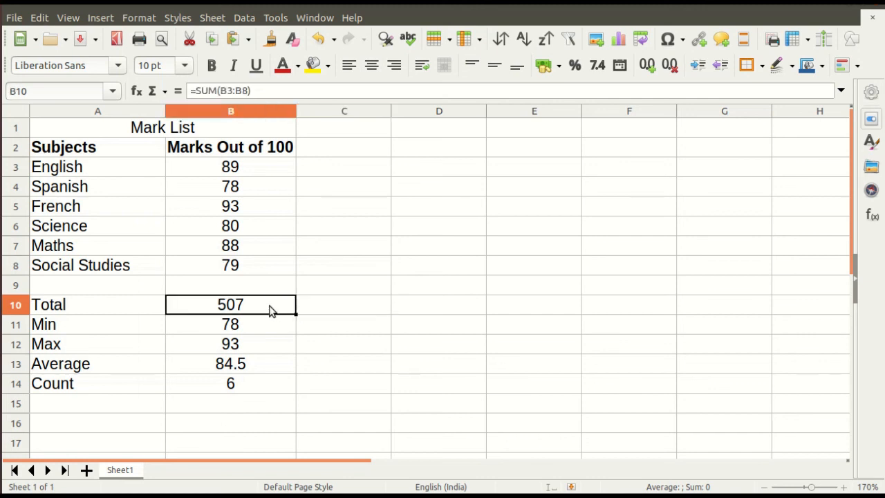